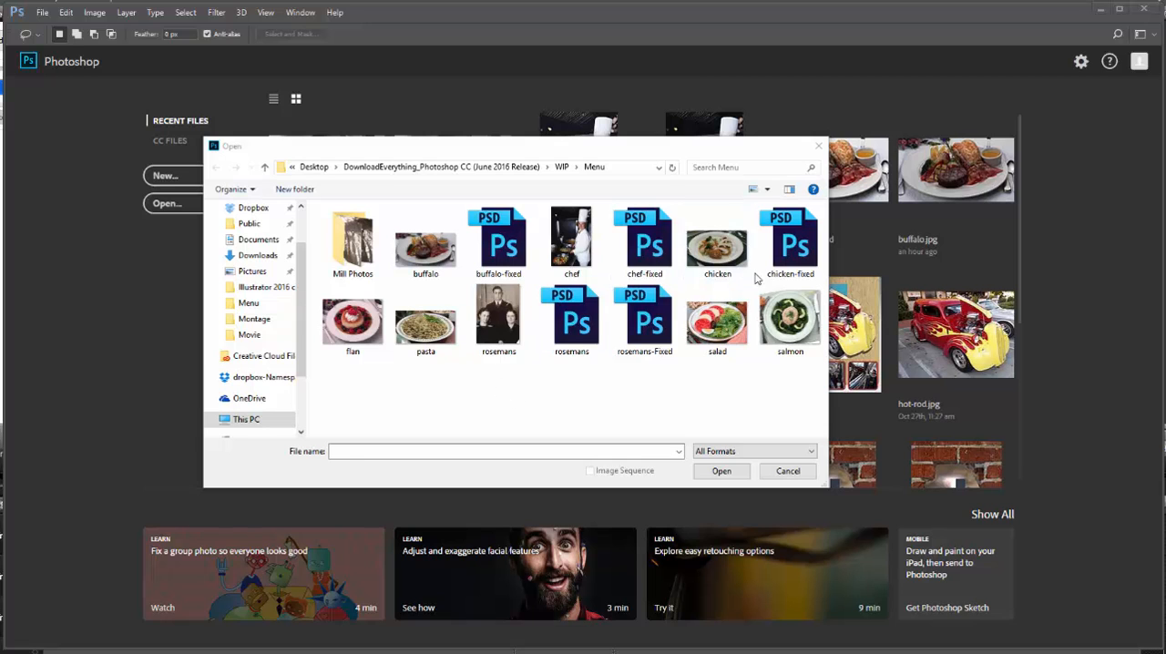
Open the salmon image from the Menu folder and display the Info panel
click(788, 321)
click(724, 473)
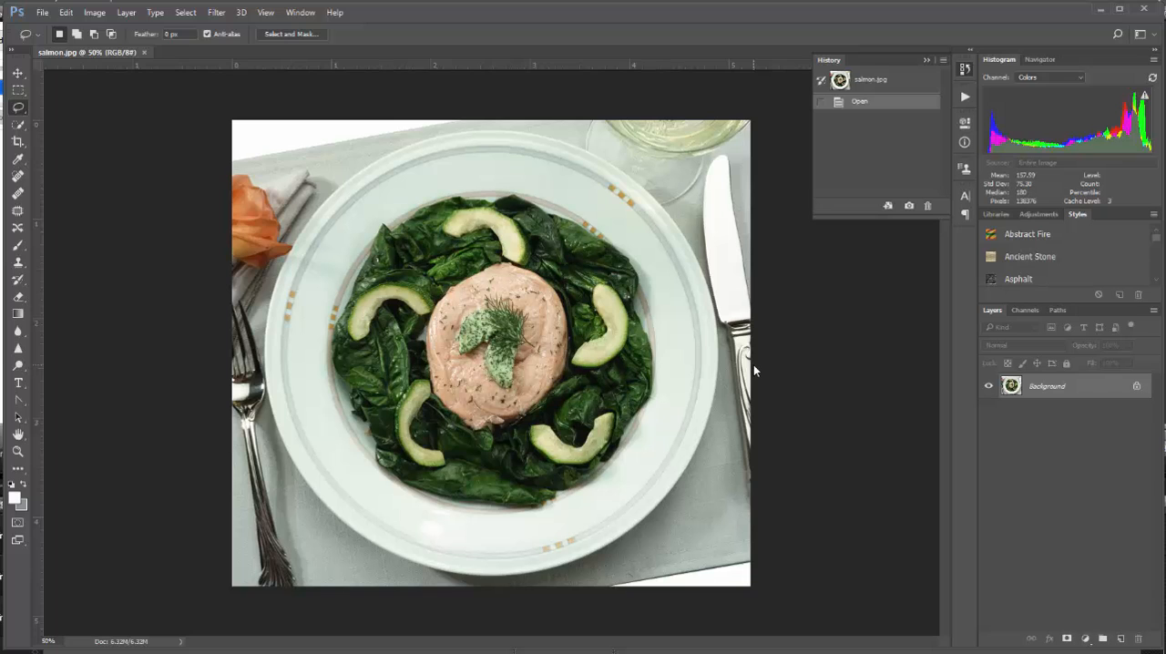
click(300, 13)
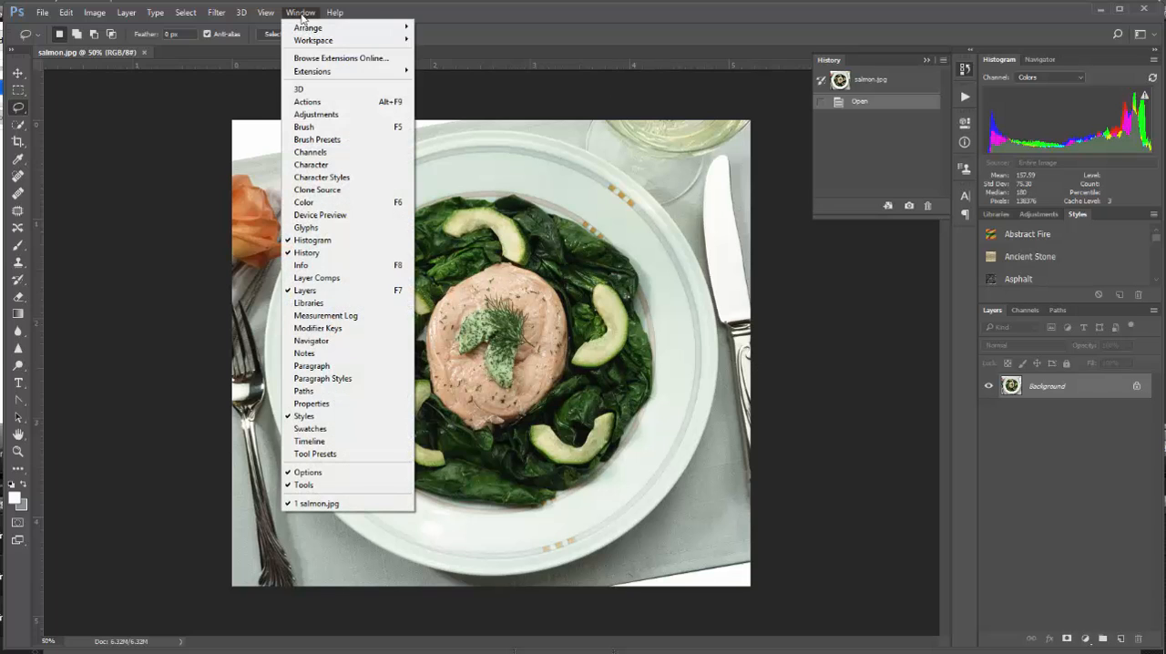
click(327, 265)
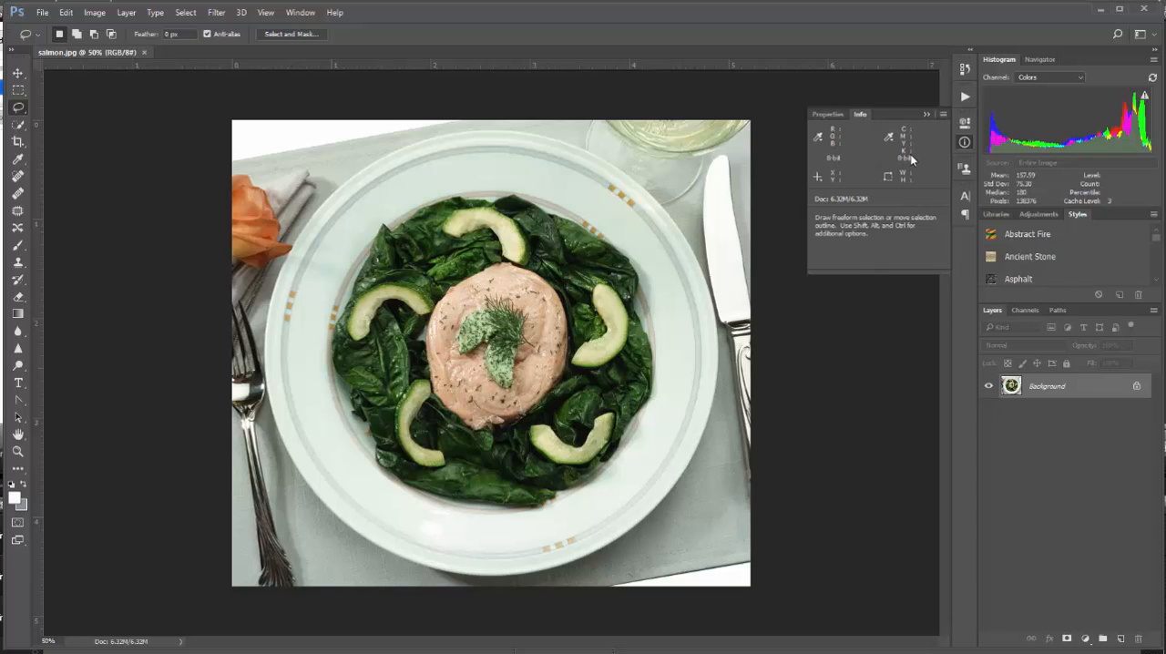
Review the Info panel's options, checking the mode choices for the first color readout
click(942, 113)
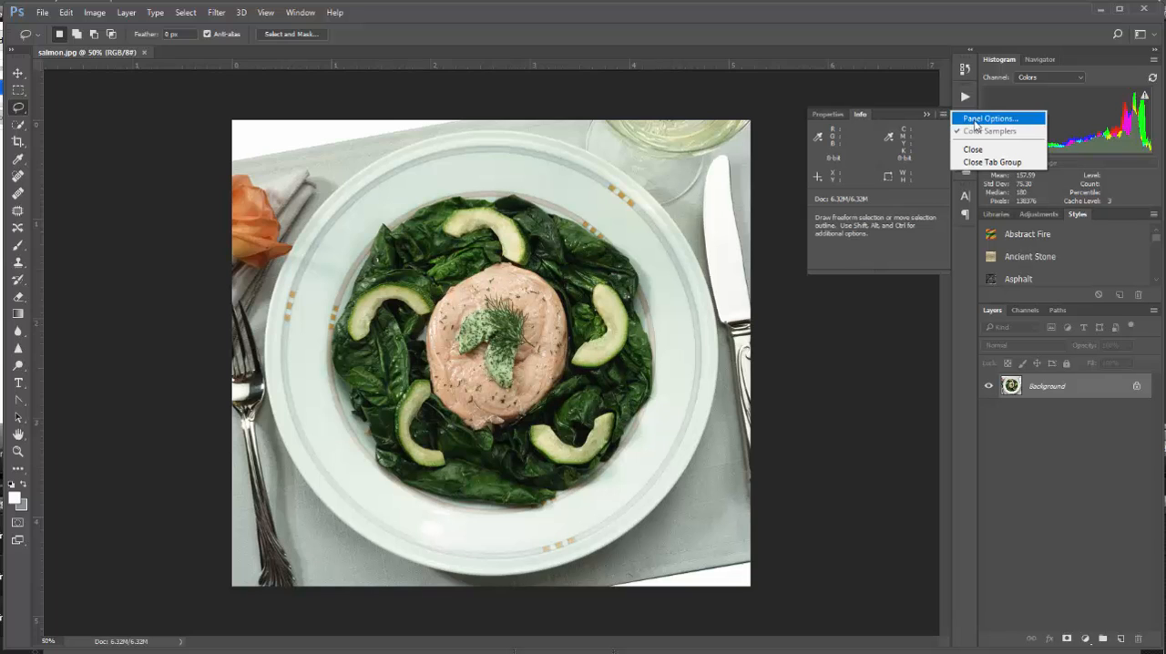
click(985, 118)
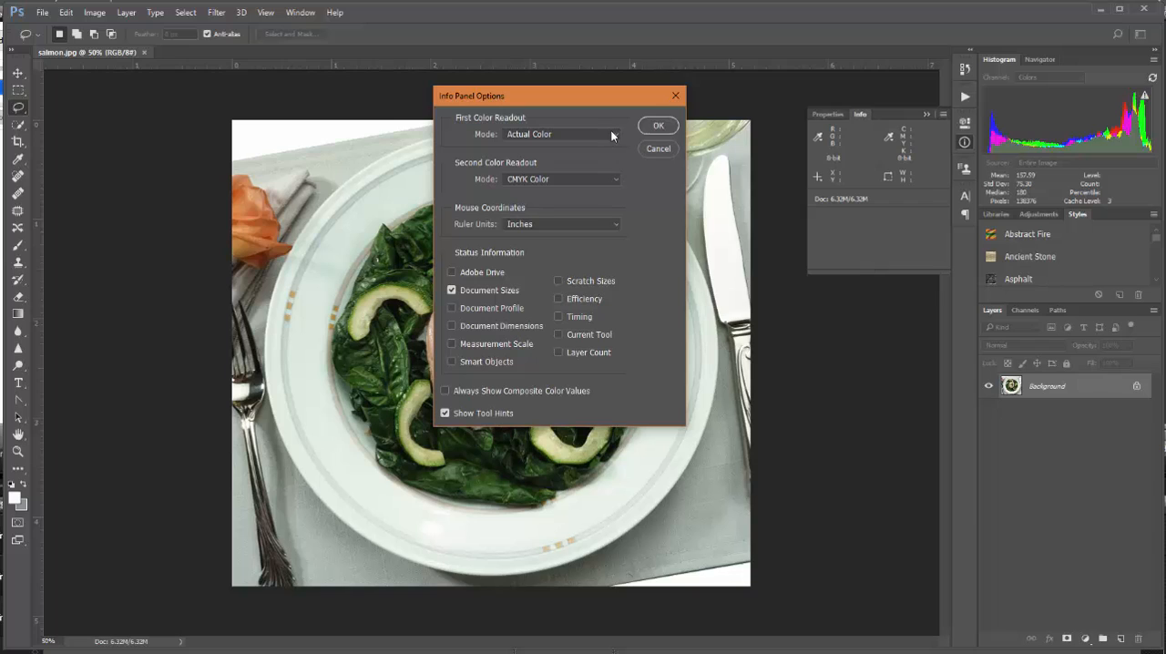
click(593, 136)
click(594, 137)
click(659, 127)
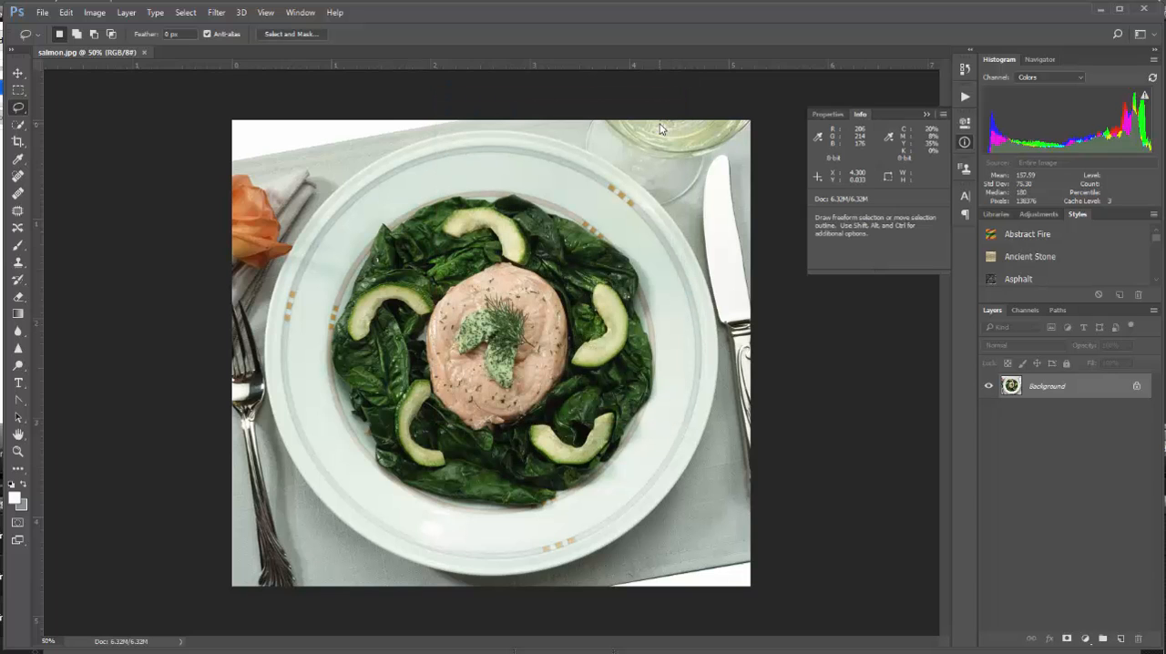
With the Color Sampler tool at 3 by 3 Average, place samplers on the lower-left and upper-right rim of the salmon plate
click(18, 158)
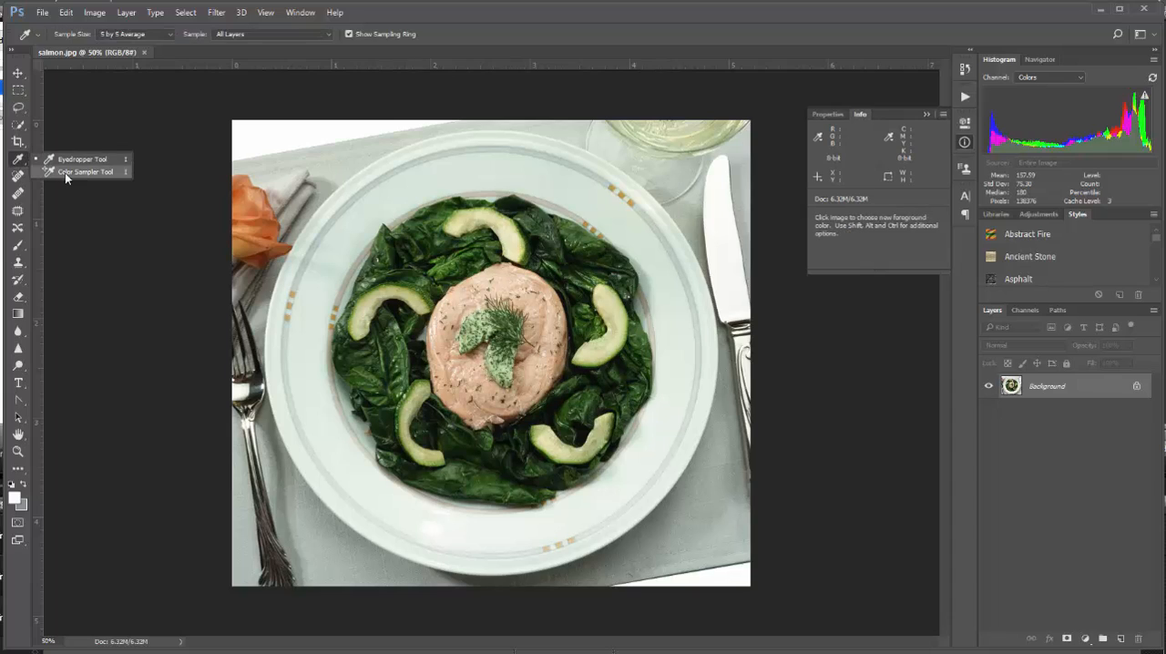
click(64, 174)
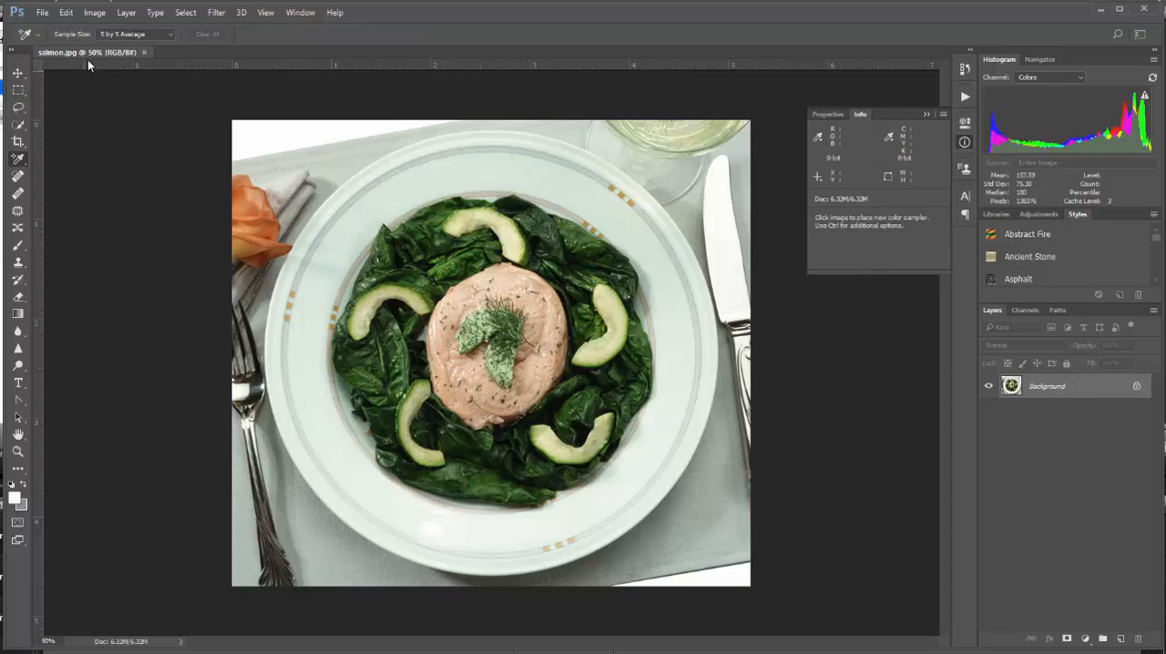
click(169, 34)
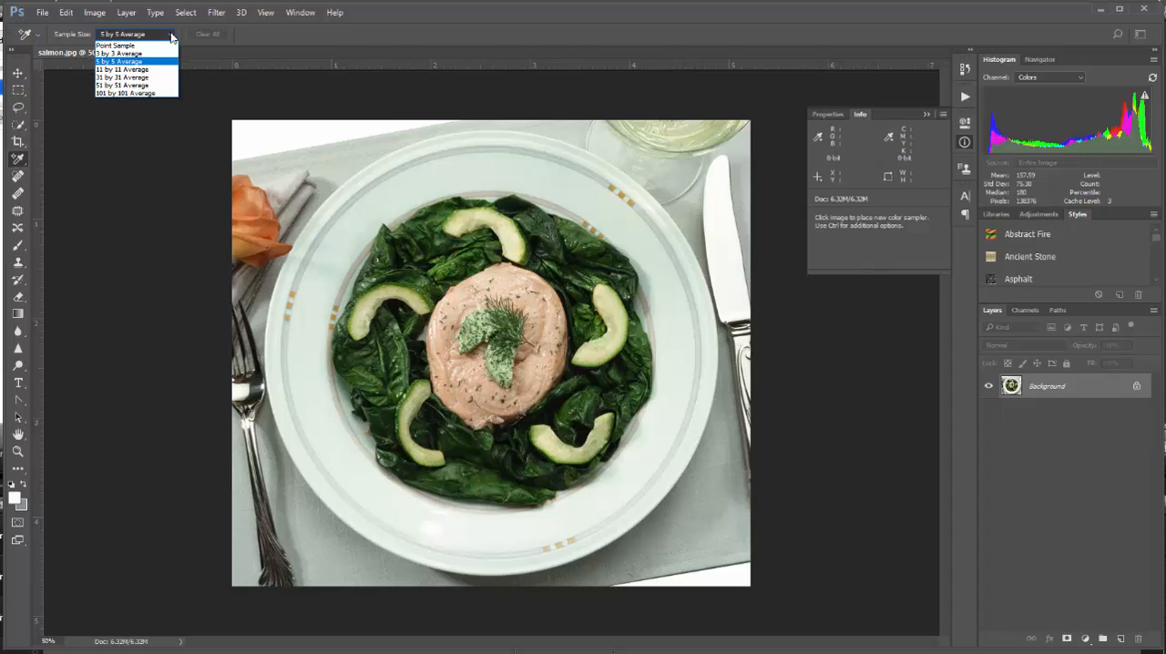
click(157, 52)
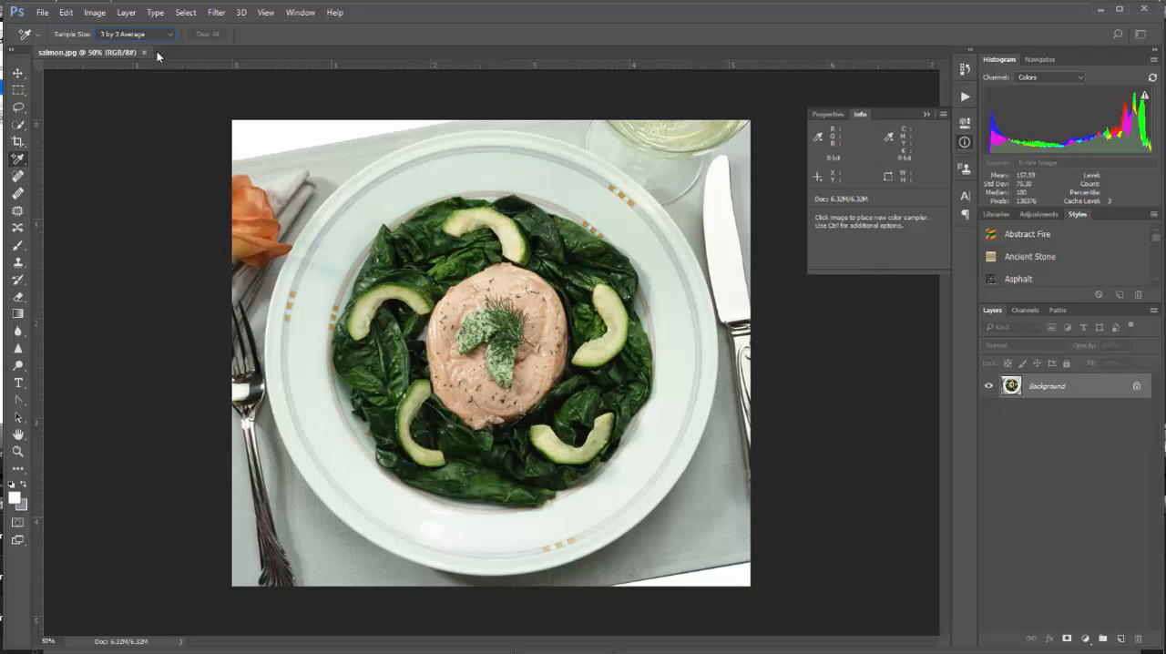
click(361, 516)
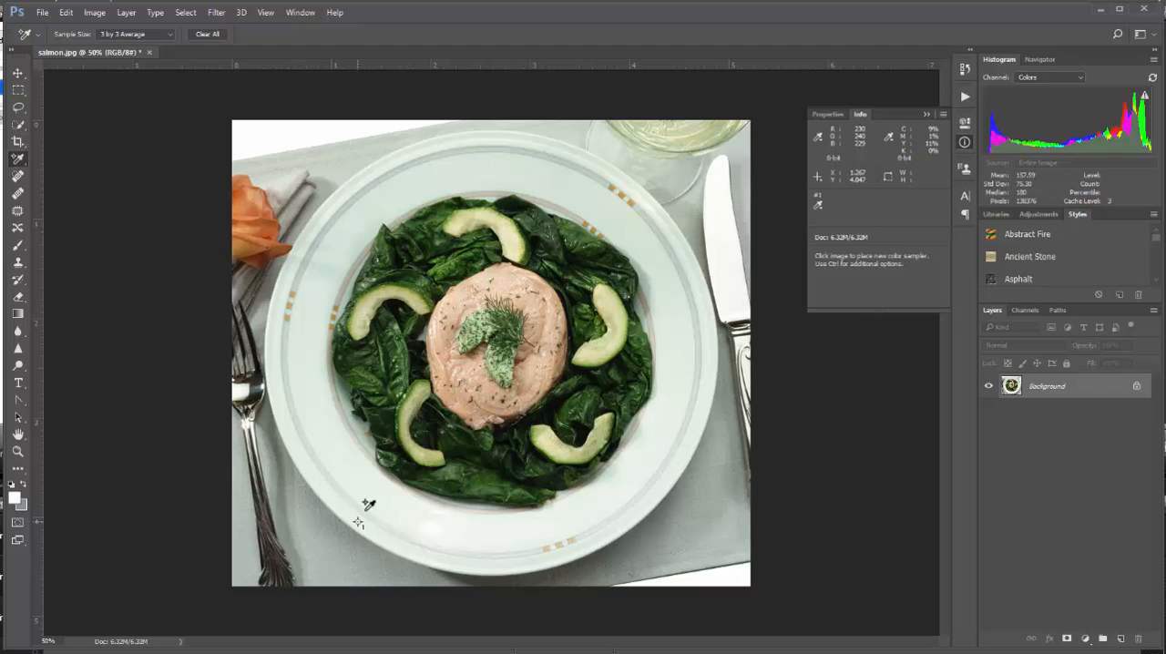
click(634, 176)
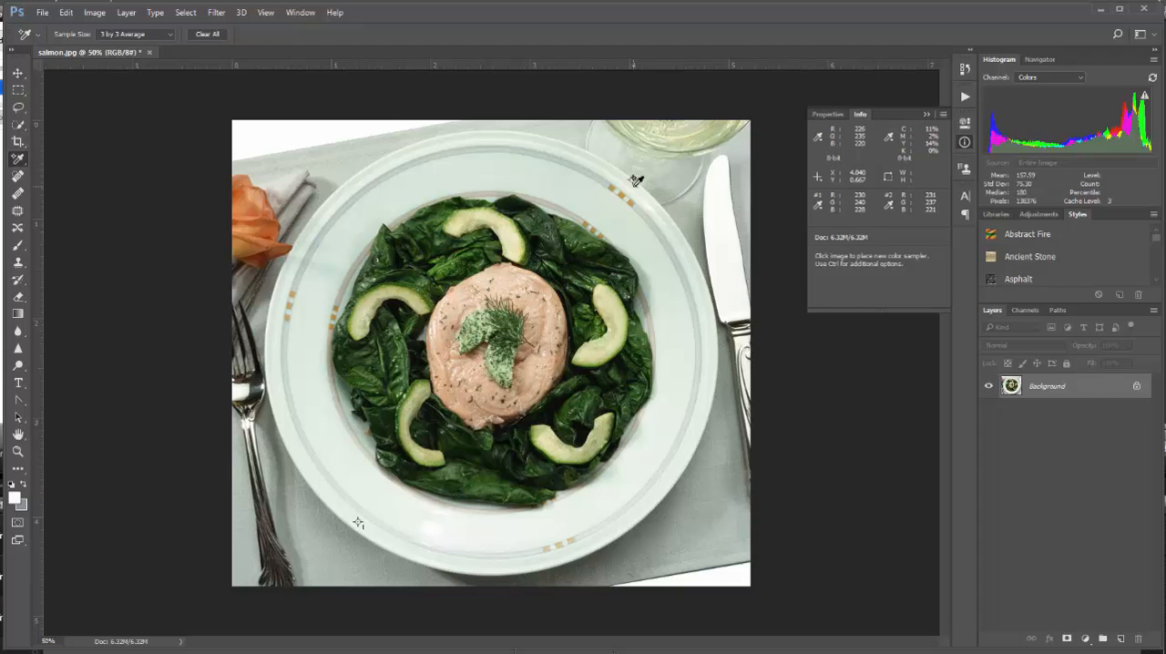
Apply a Color Balance adjustment to the salmon photo's highlights with the magenta-green level at -11
click(98, 16)
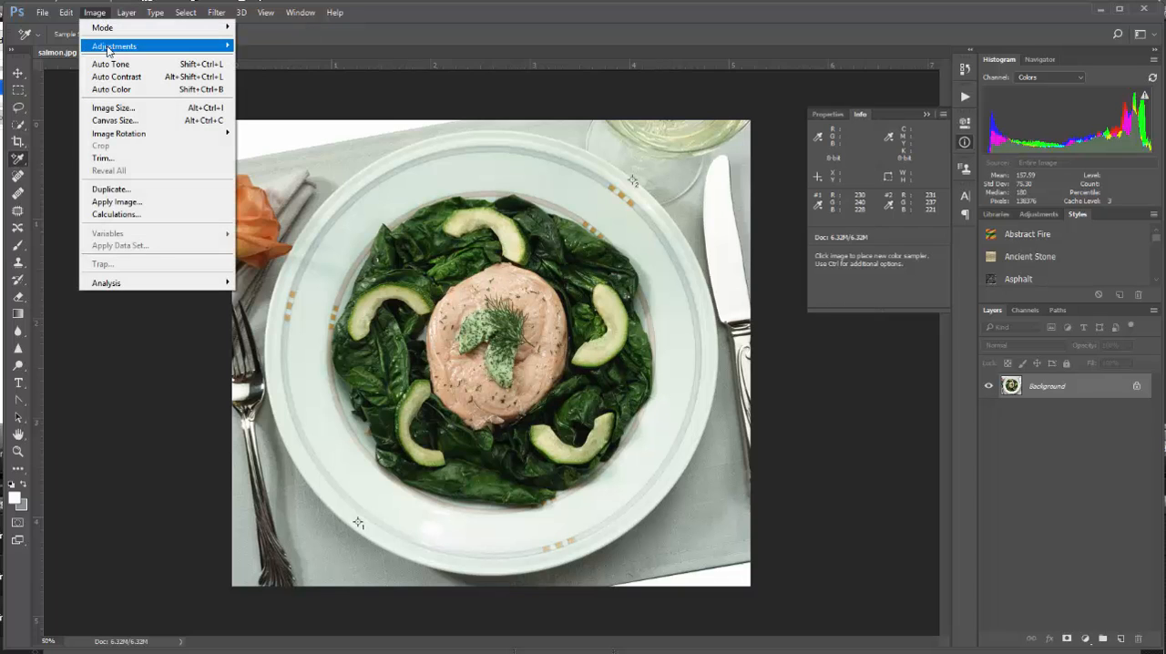
mouse_move(107, 50)
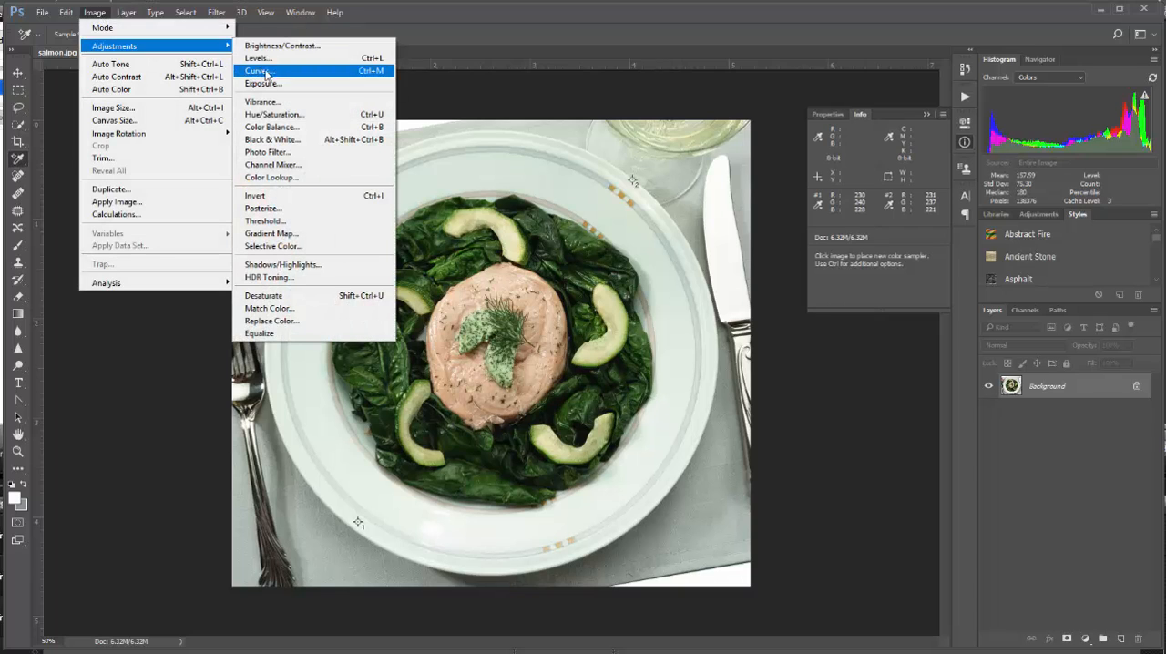
click(273, 128)
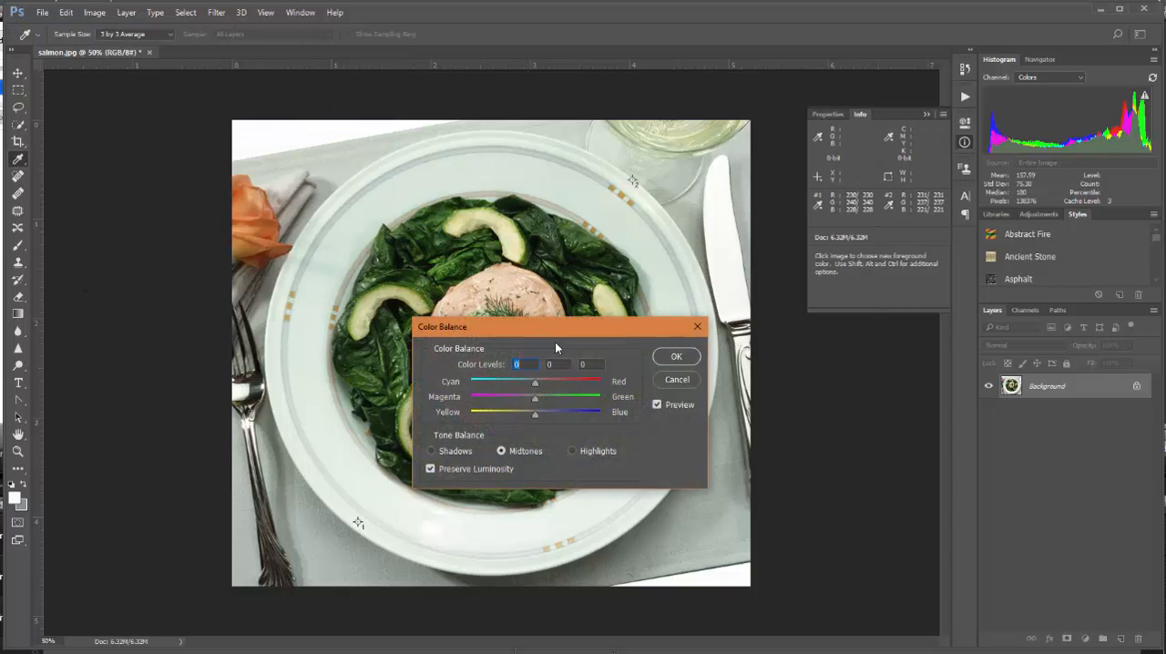
drag(564, 328, 838, 356)
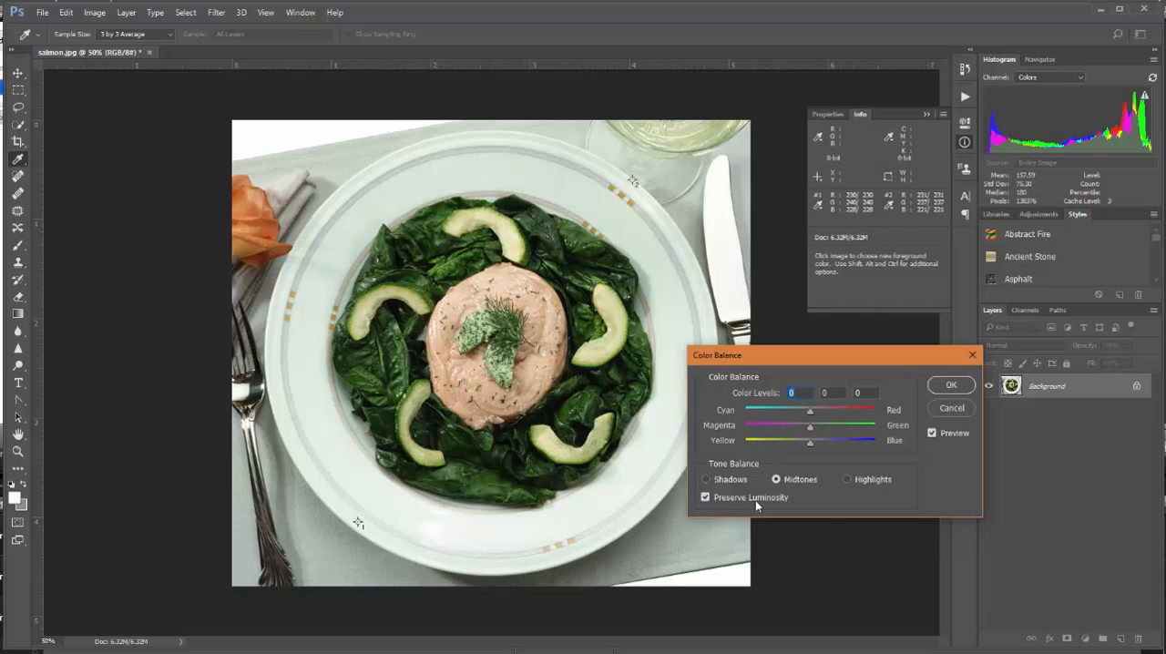
click(848, 480)
drag(809, 427, 803, 430)
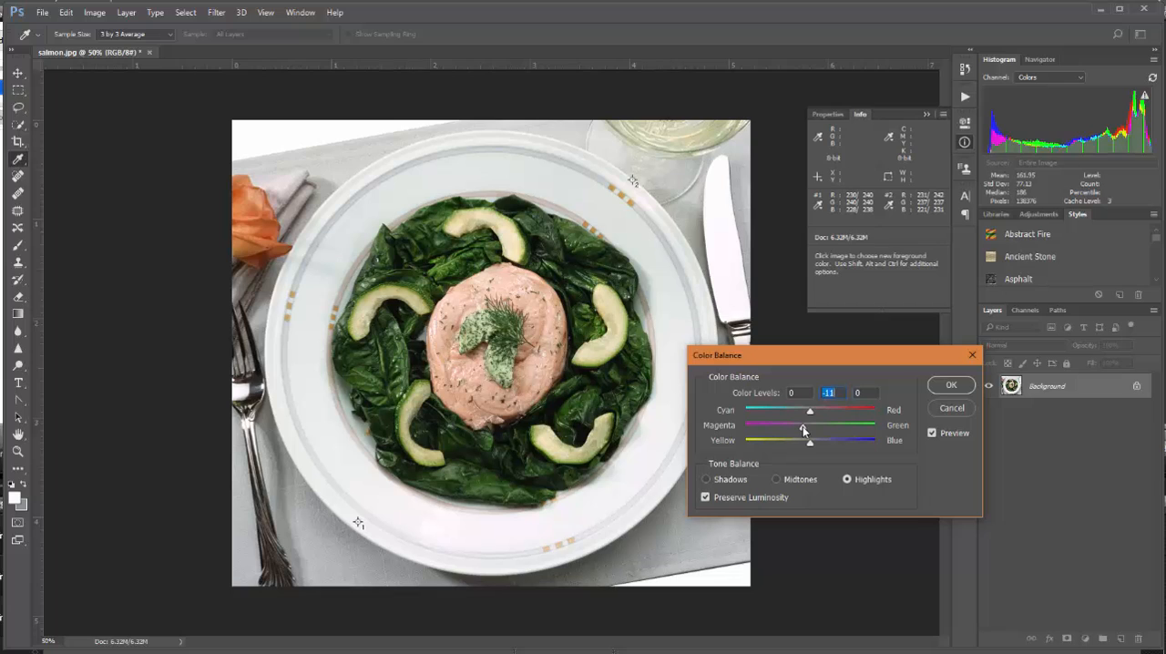
click(962, 385)
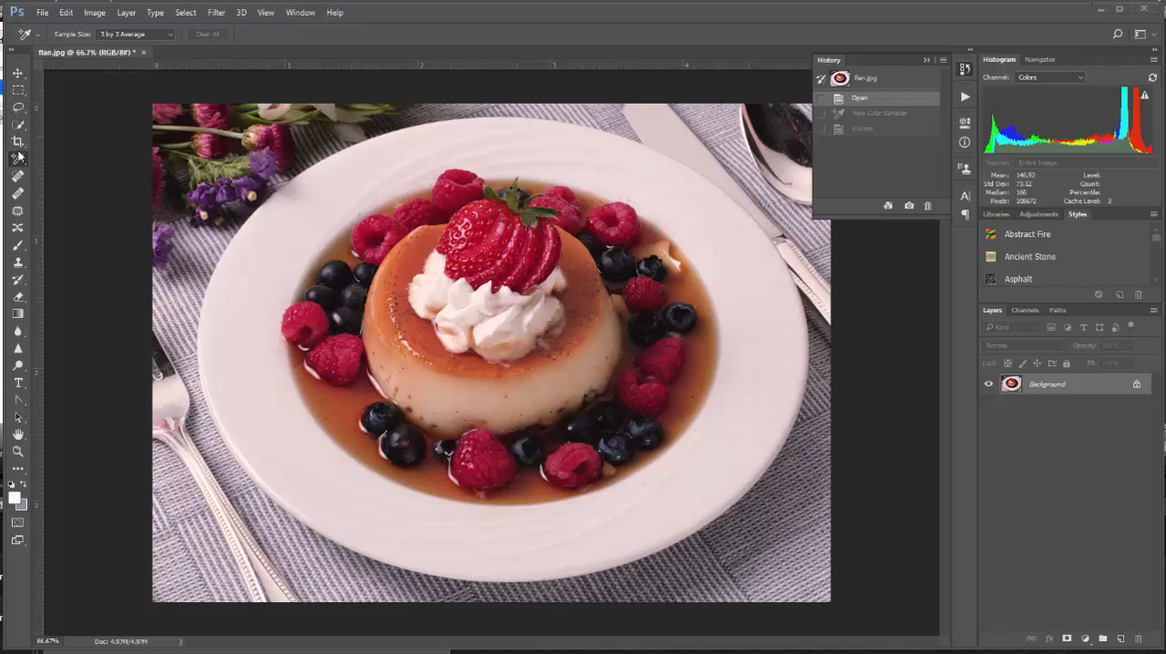
Place a color sampler on the left rim of the flan plate and open a Curves adjustment clear of the readouts
click(251, 343)
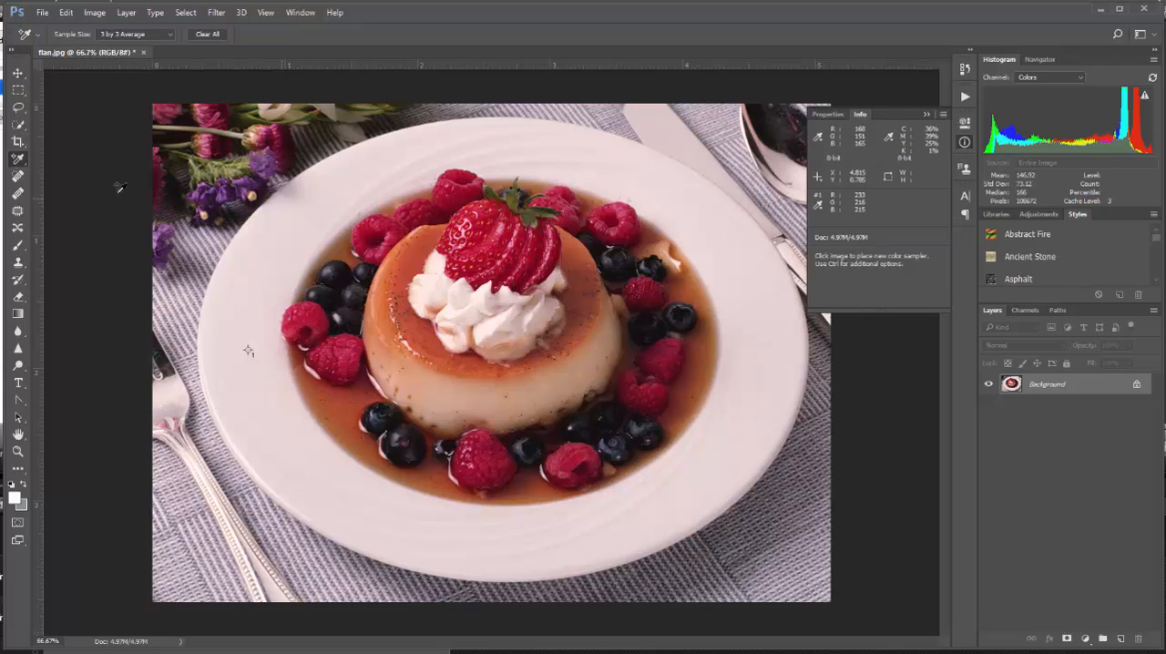
click(94, 13)
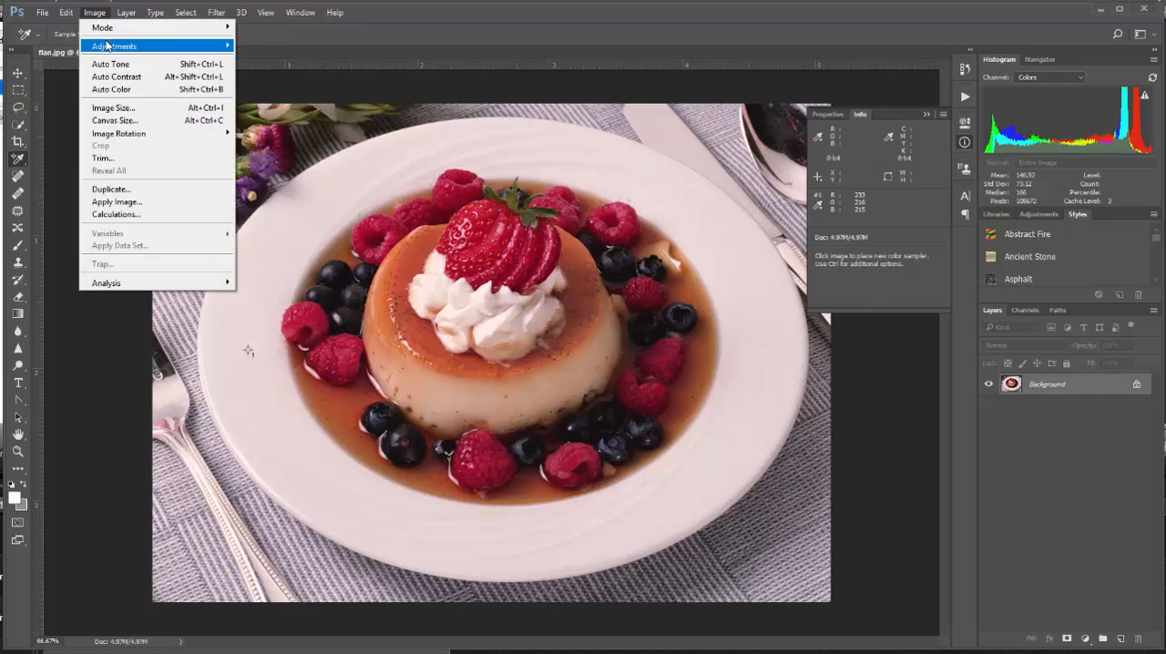
mouse_move(114, 45)
click(268, 72)
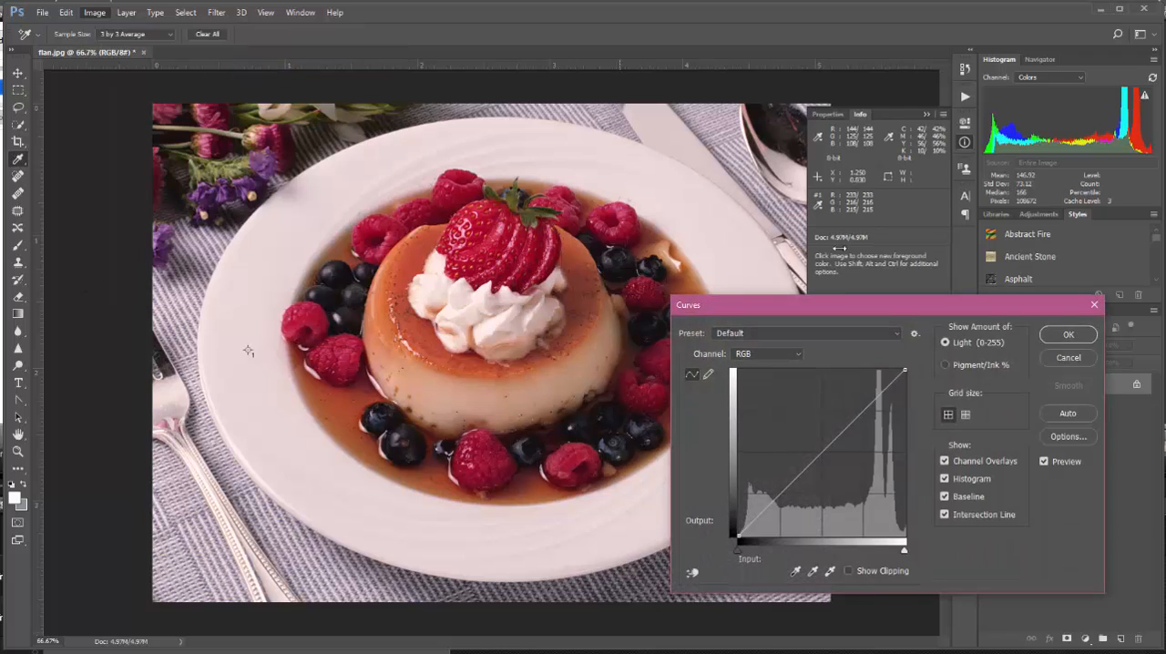
drag(835, 300, 886, 331)
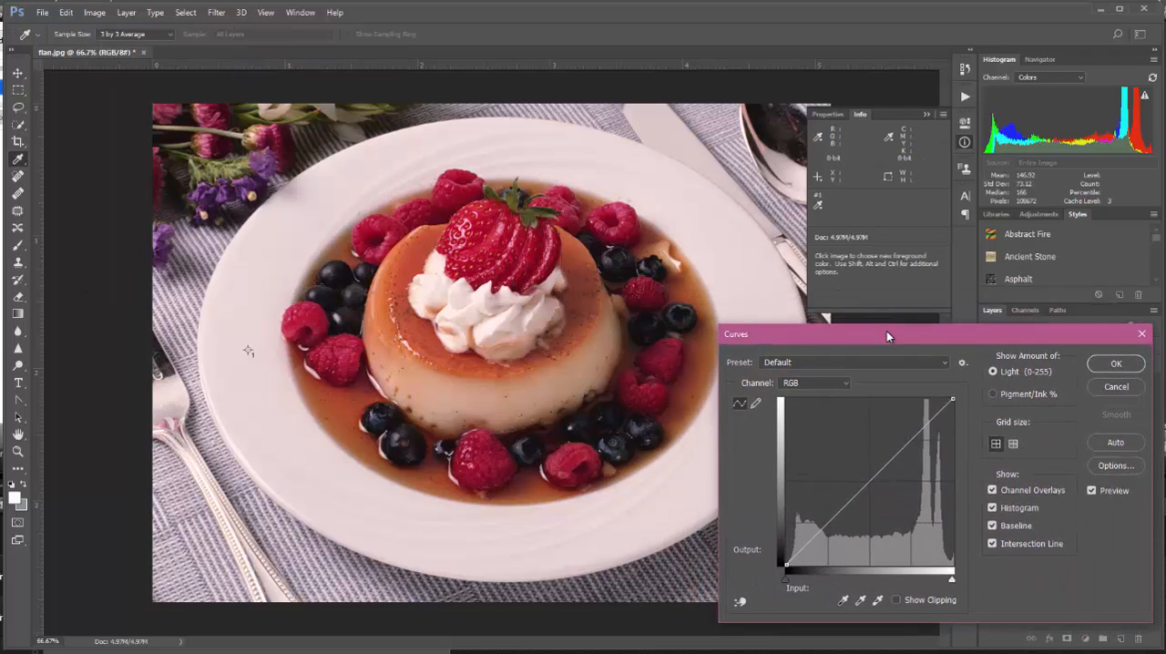
Add a point to the Red channel curve with input 233 and output 216
click(847, 383)
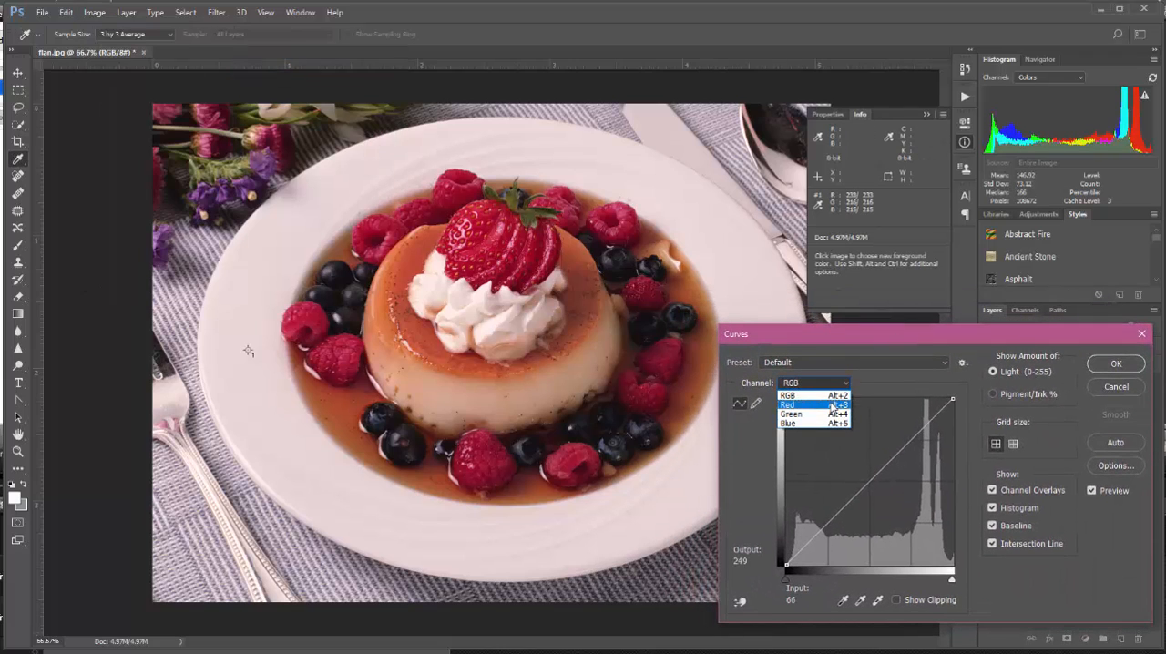
click(832, 404)
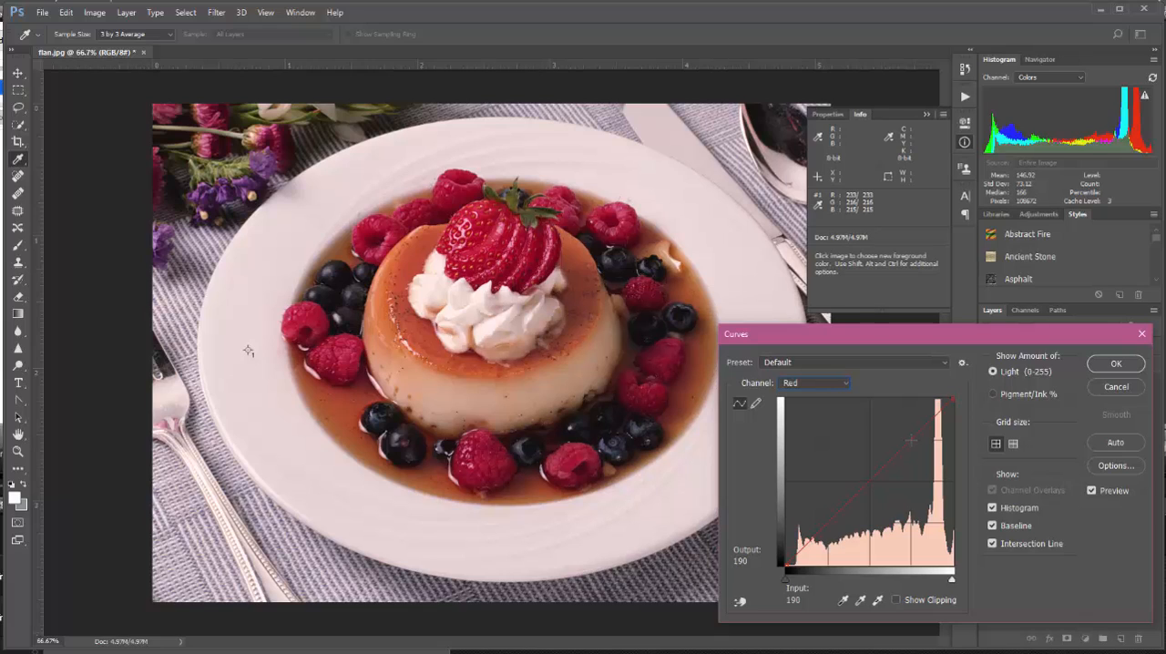
click(911, 440)
drag(816, 599, 782, 603)
text(233)
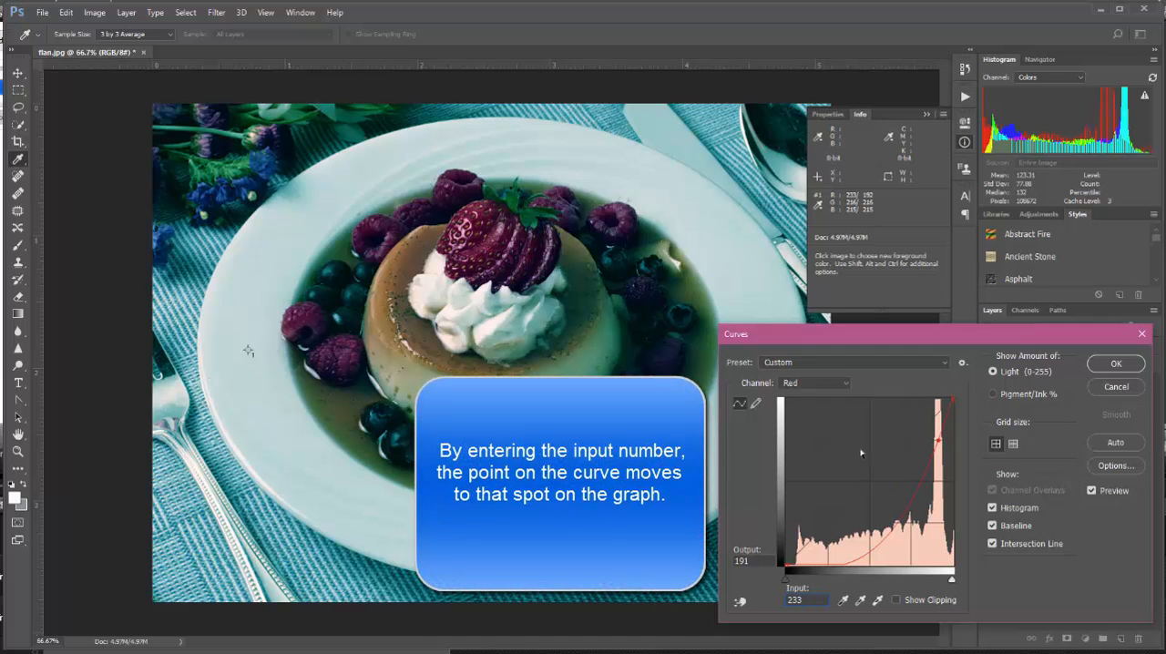
click(749, 559)
text(2)
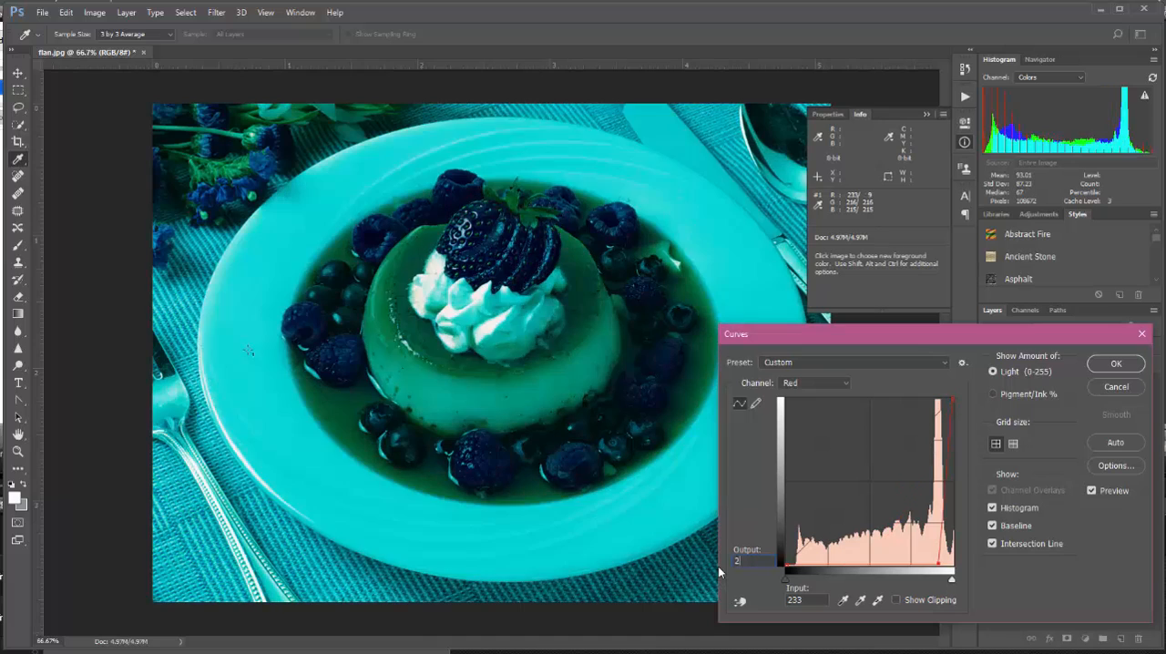
text(16)
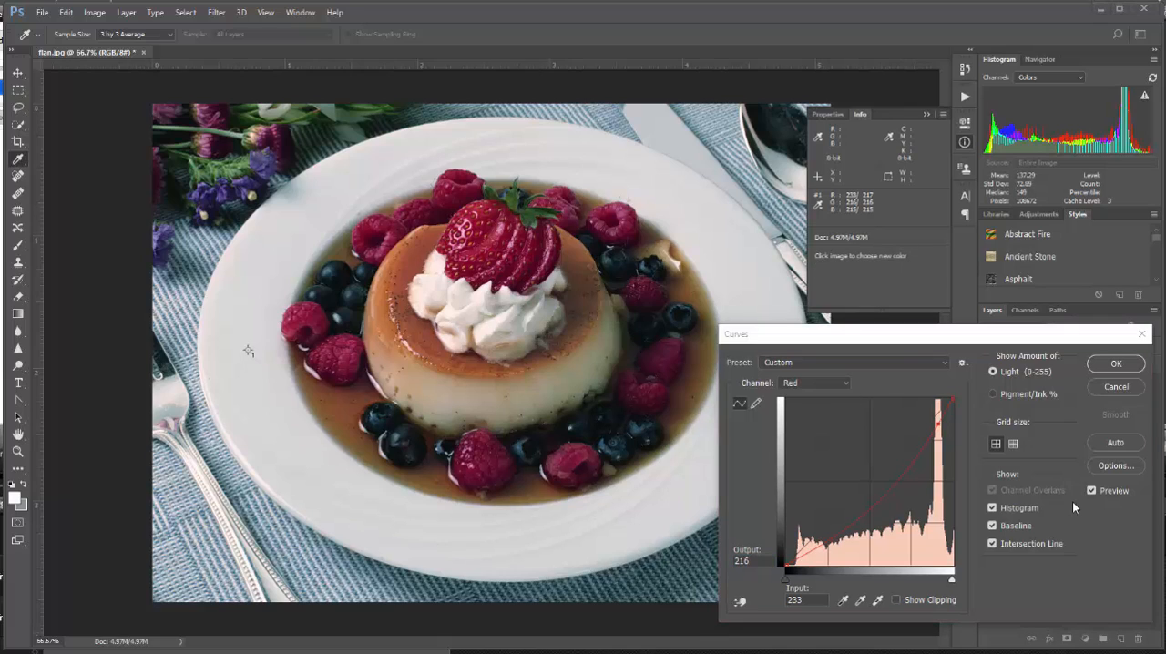
Add a point to the Blue channel curve with input 215 and output 215
click(842, 382)
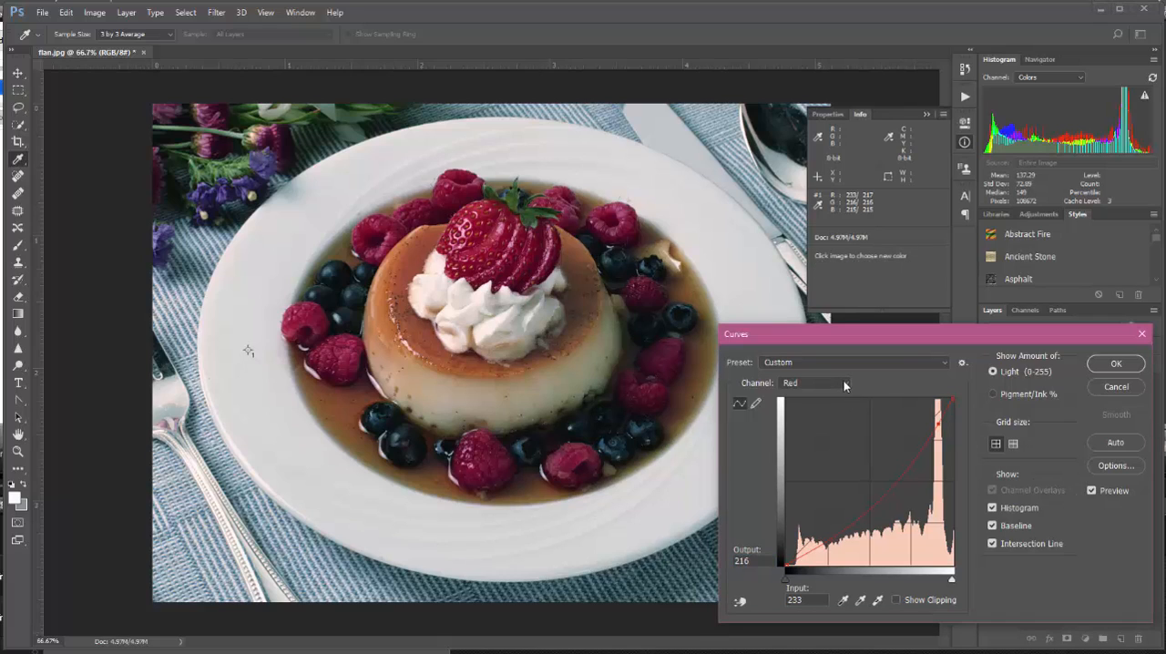
click(847, 387)
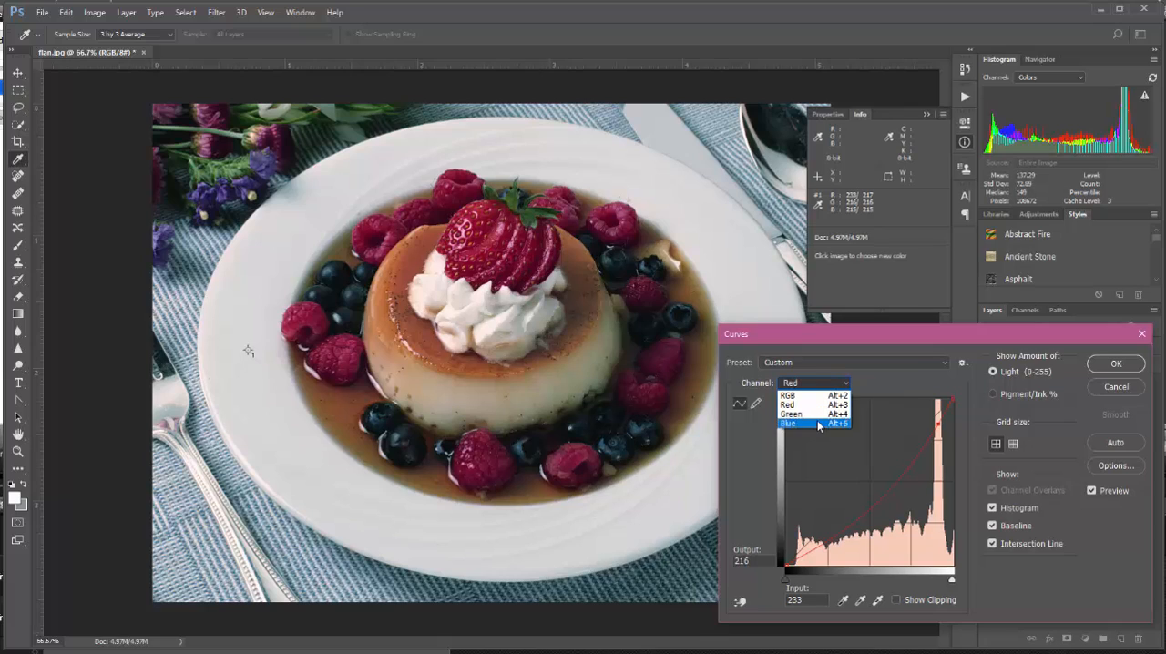
click(817, 419)
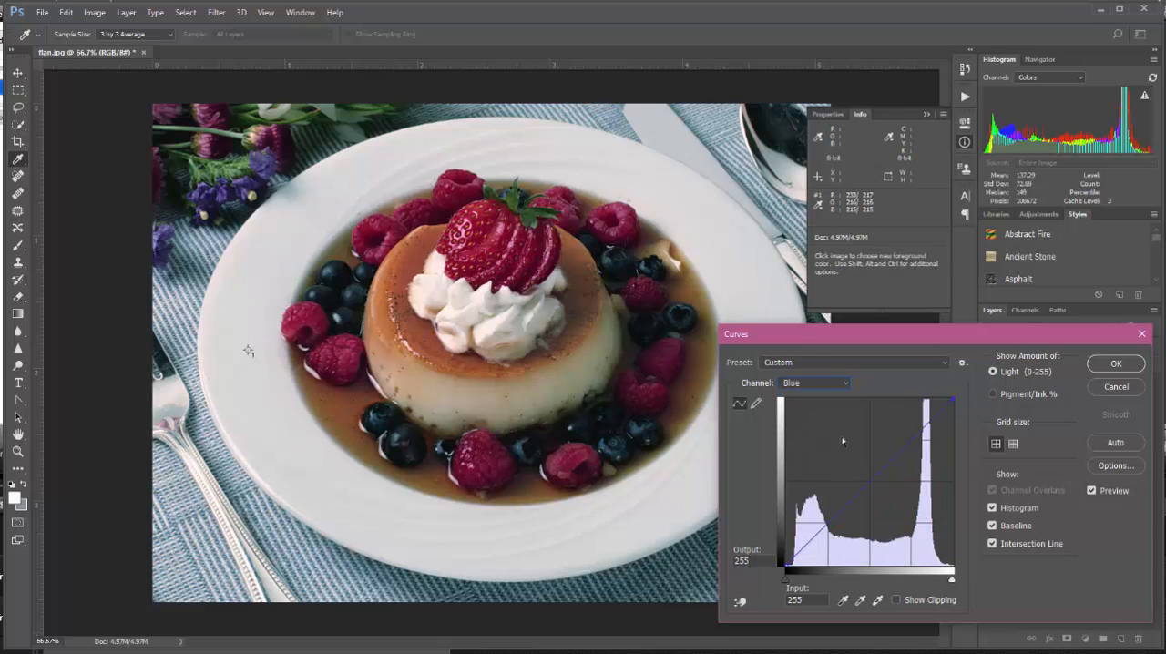
click(916, 434)
click(805, 601)
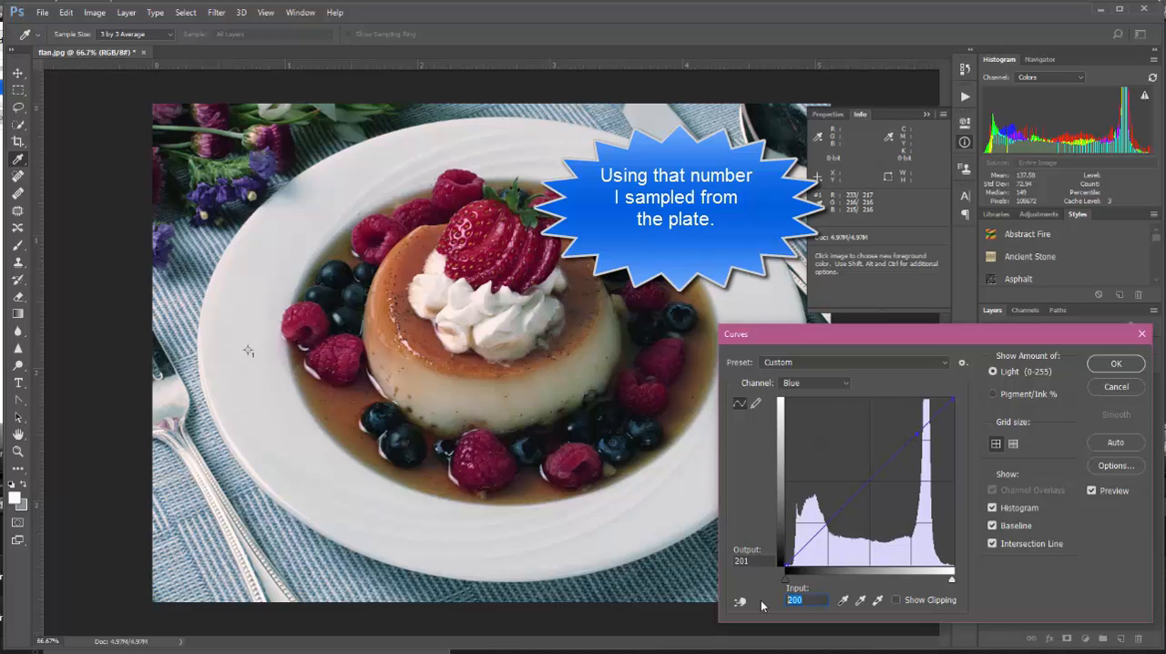
text(215)
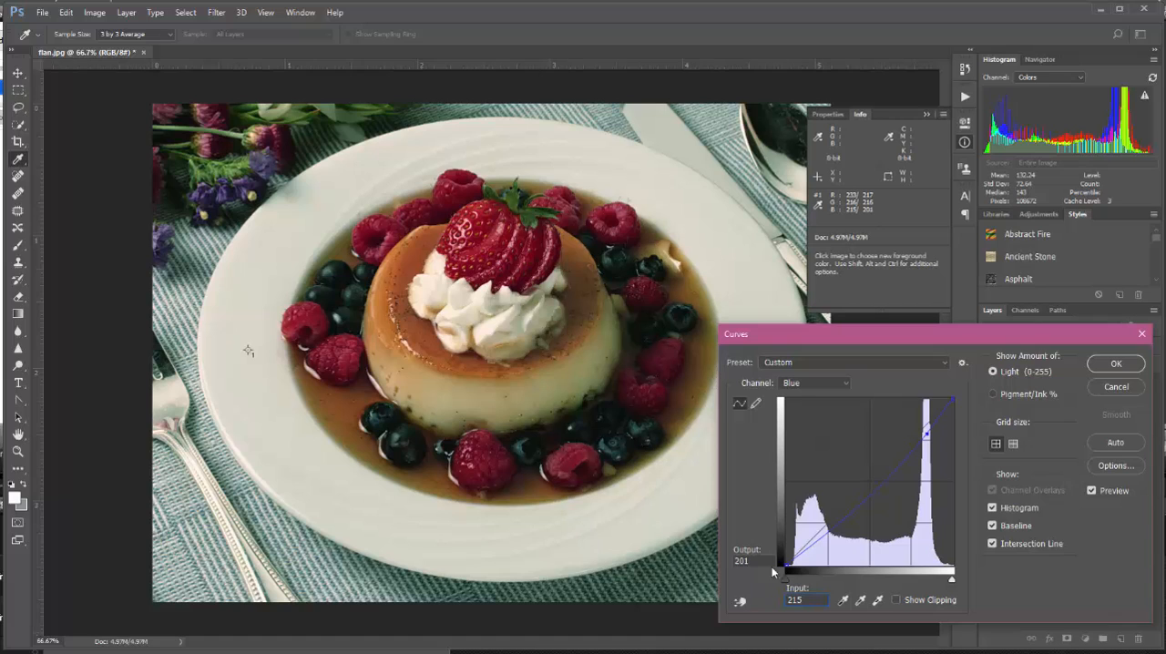
click(765, 560)
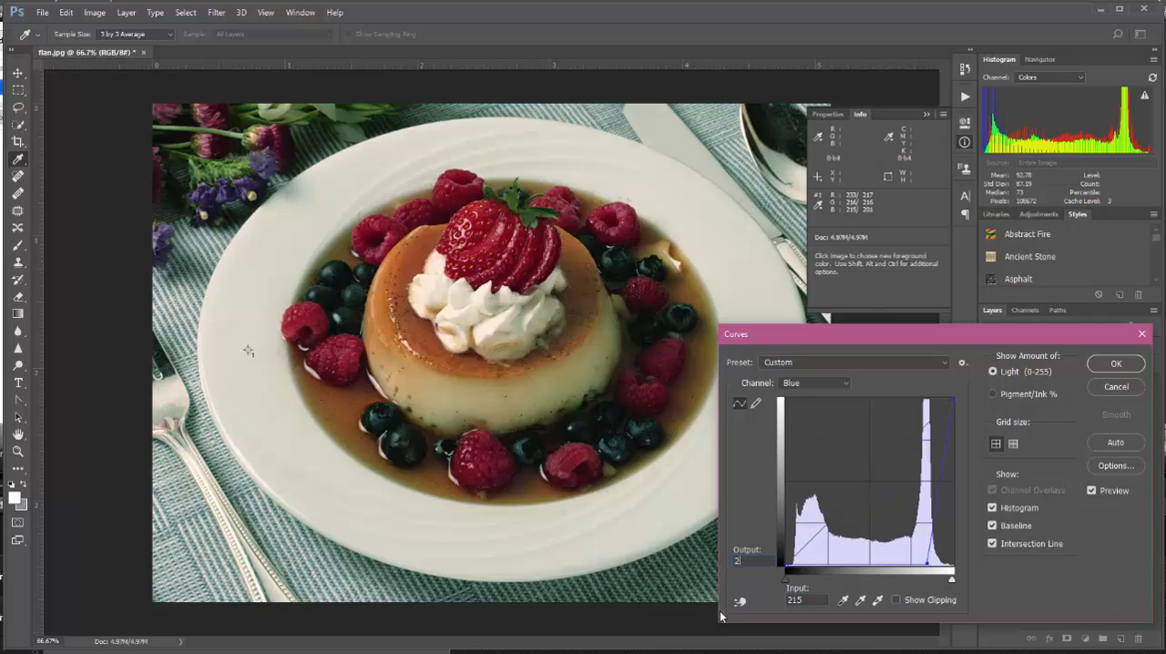
text(215)
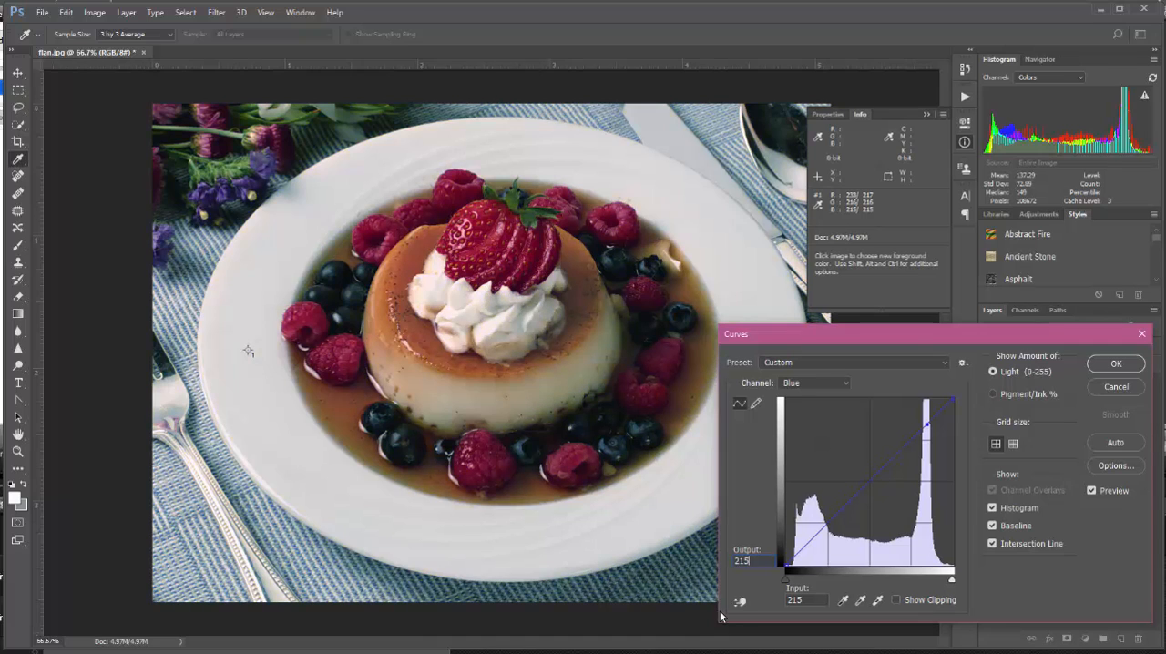
key(Tab)
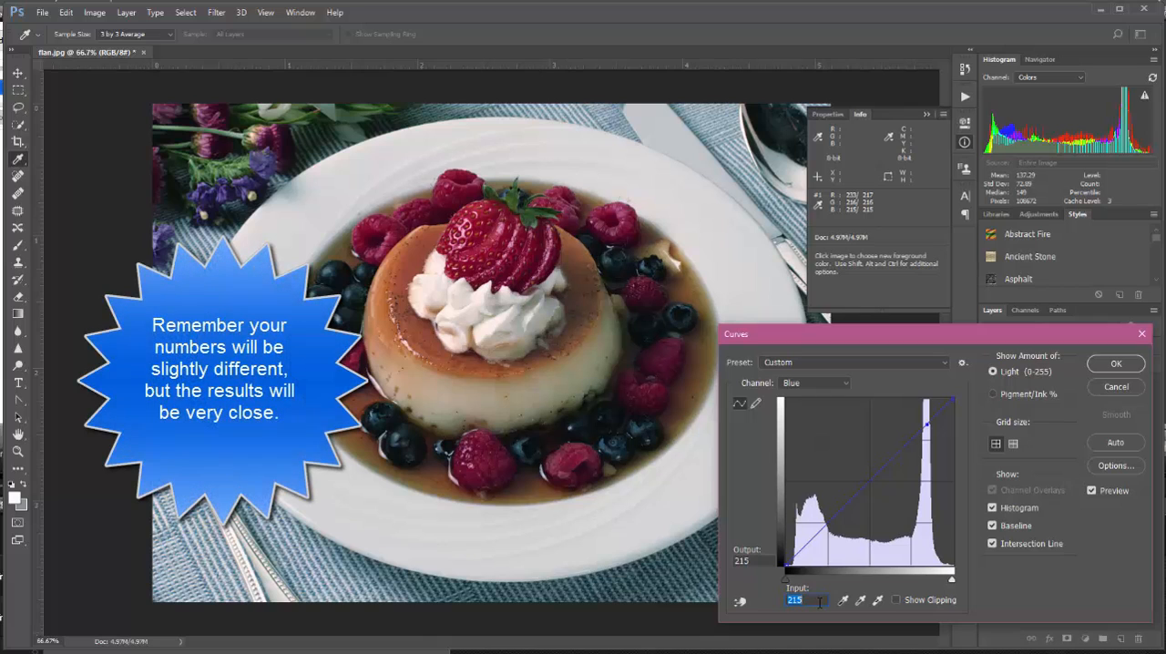
Set the Blue curve point's output to 216 and apply the Curves adjustment to the flan photo
key(shift+Tab)
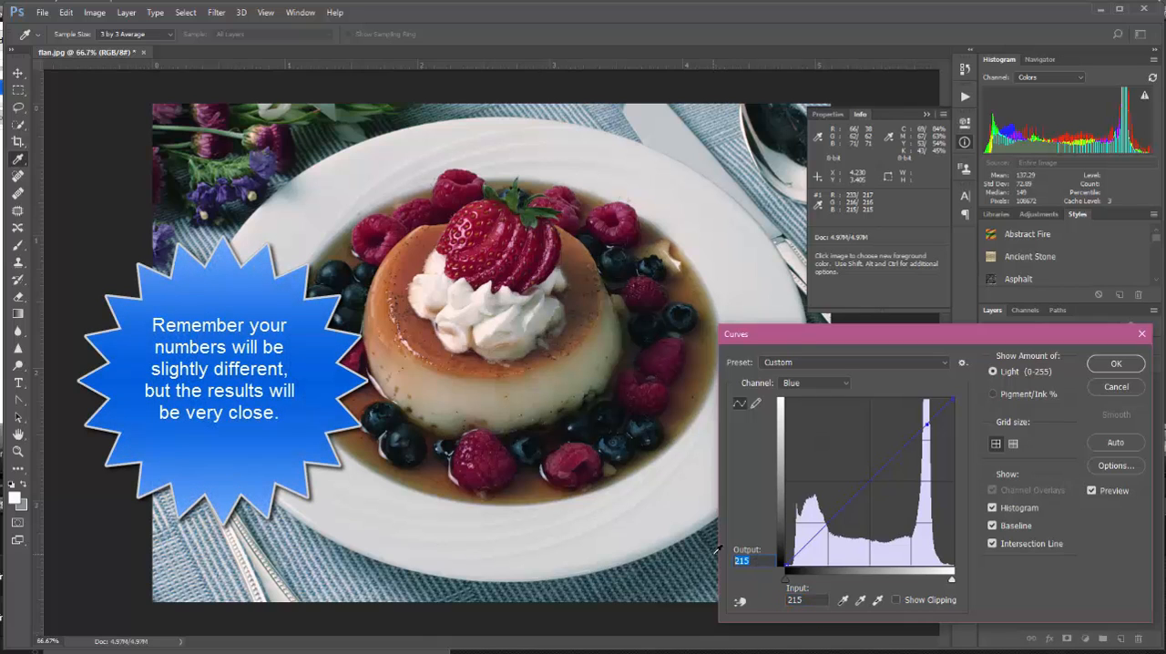
text(216)
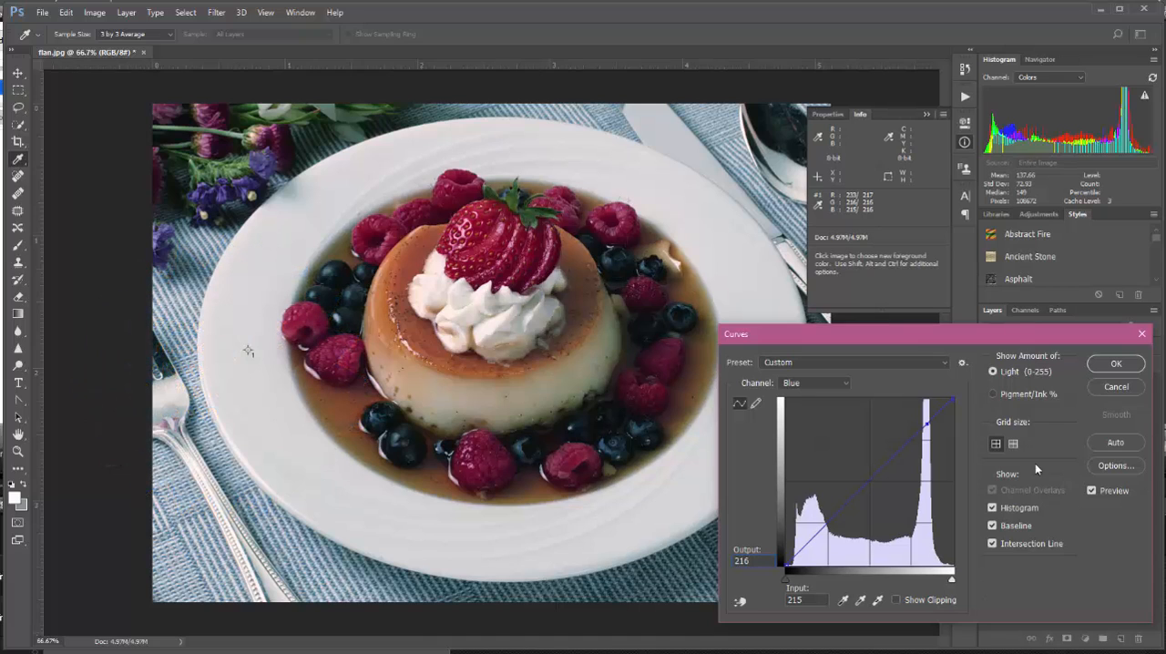
click(1116, 364)
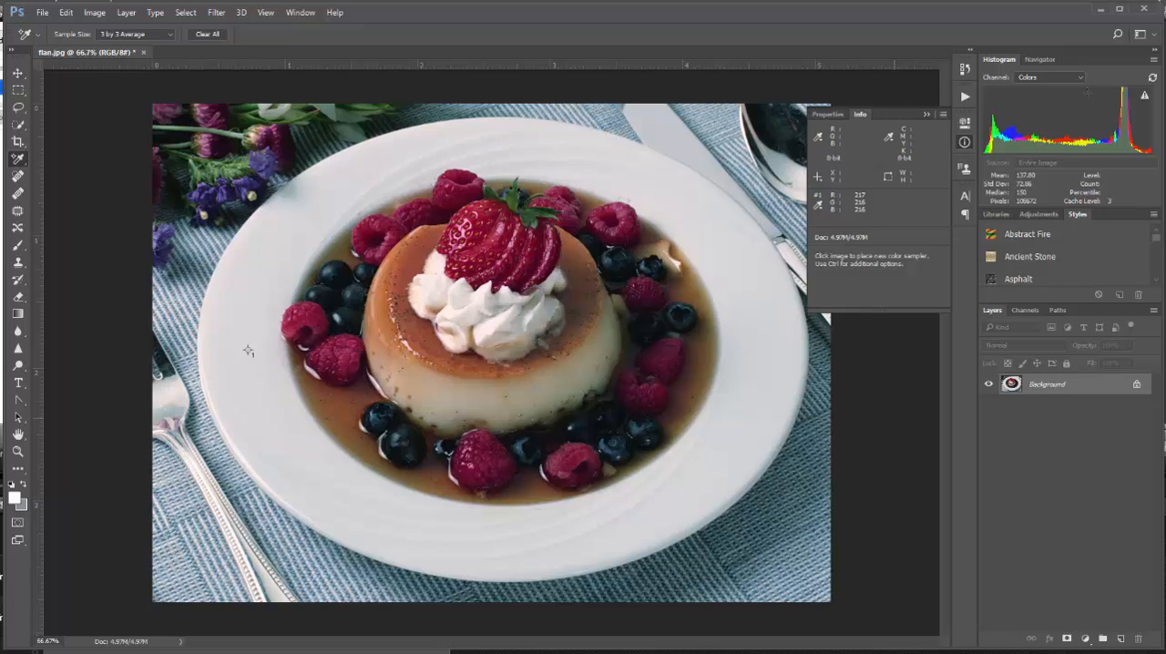
Compare the flan photo's opened state with its Curves-corrected state in the history, ending on the corrected one
click(964, 70)
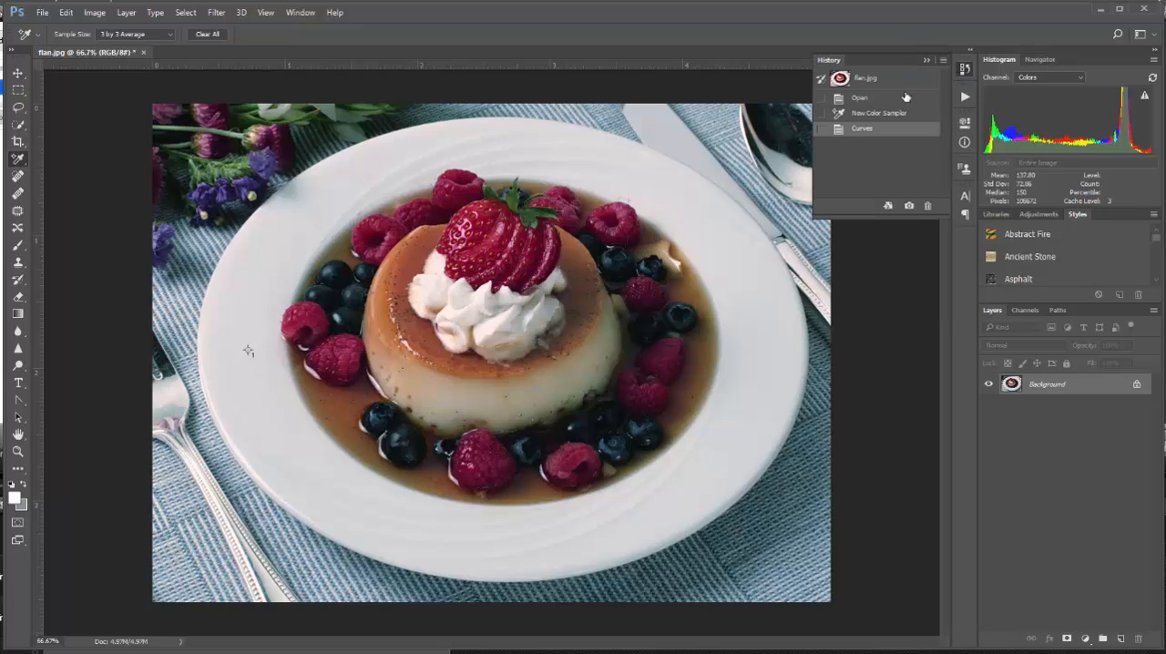
click(859, 98)
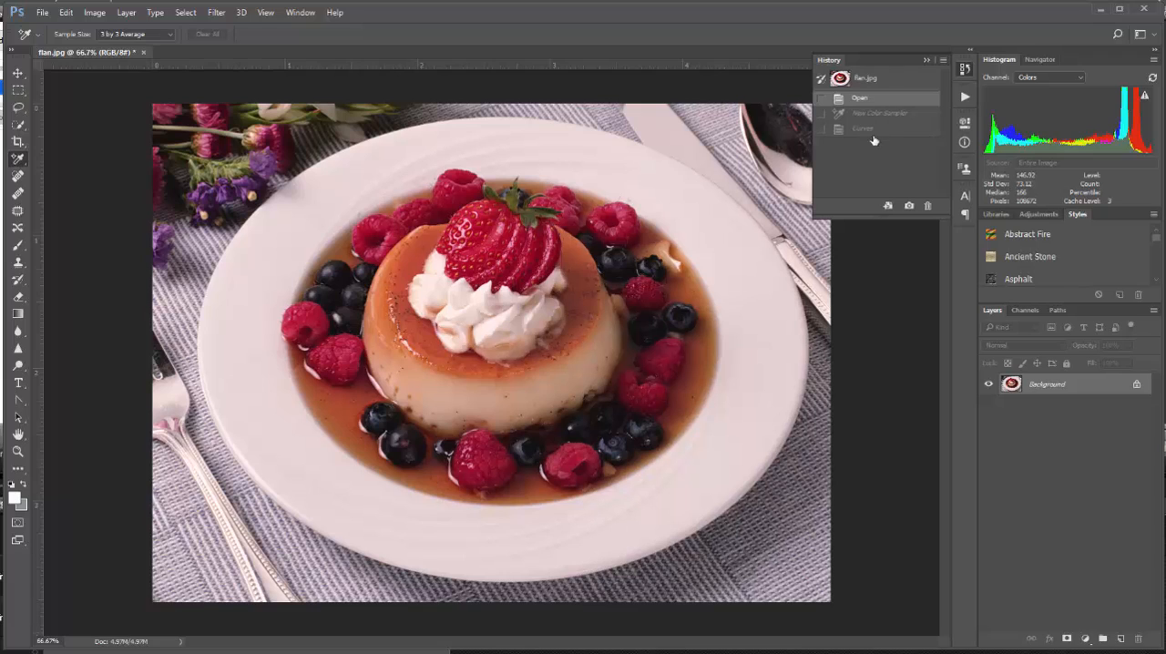
click(879, 129)
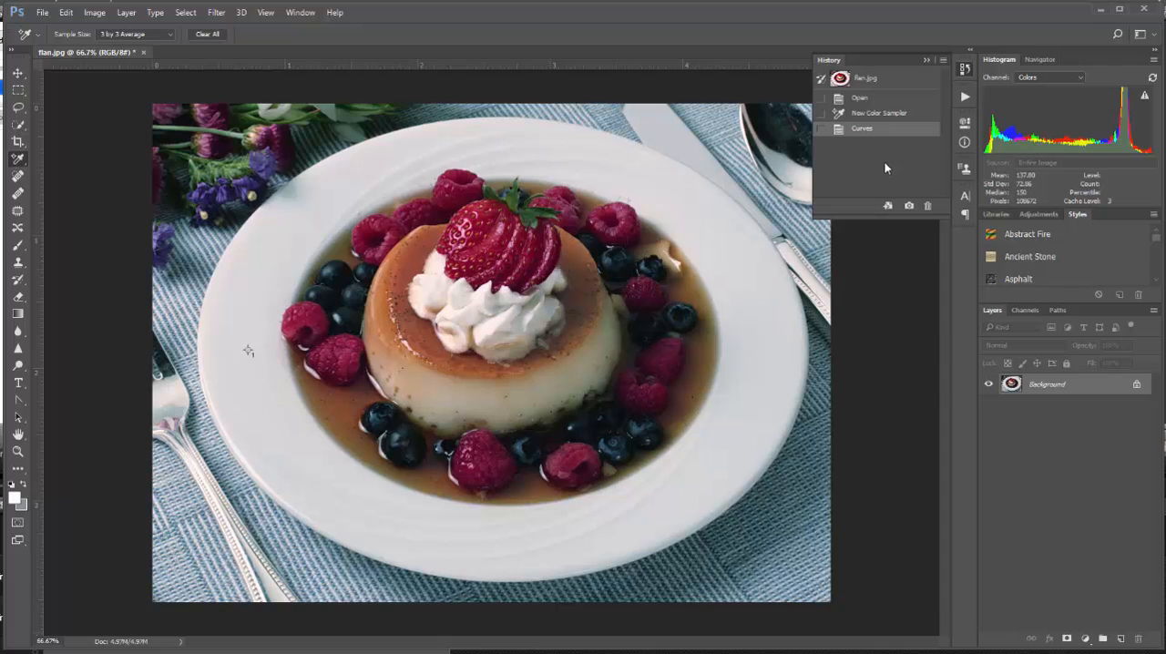
Save the corrected flan photo as a separate Photoshop file named flan-fixed
click(42, 13)
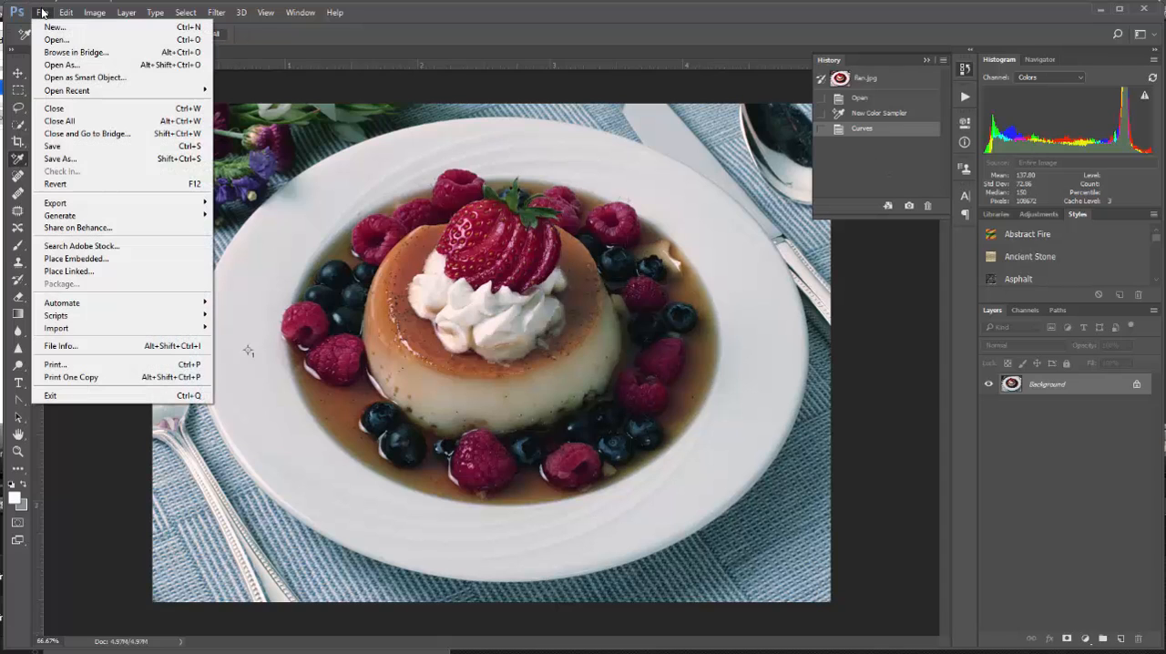
click(70, 159)
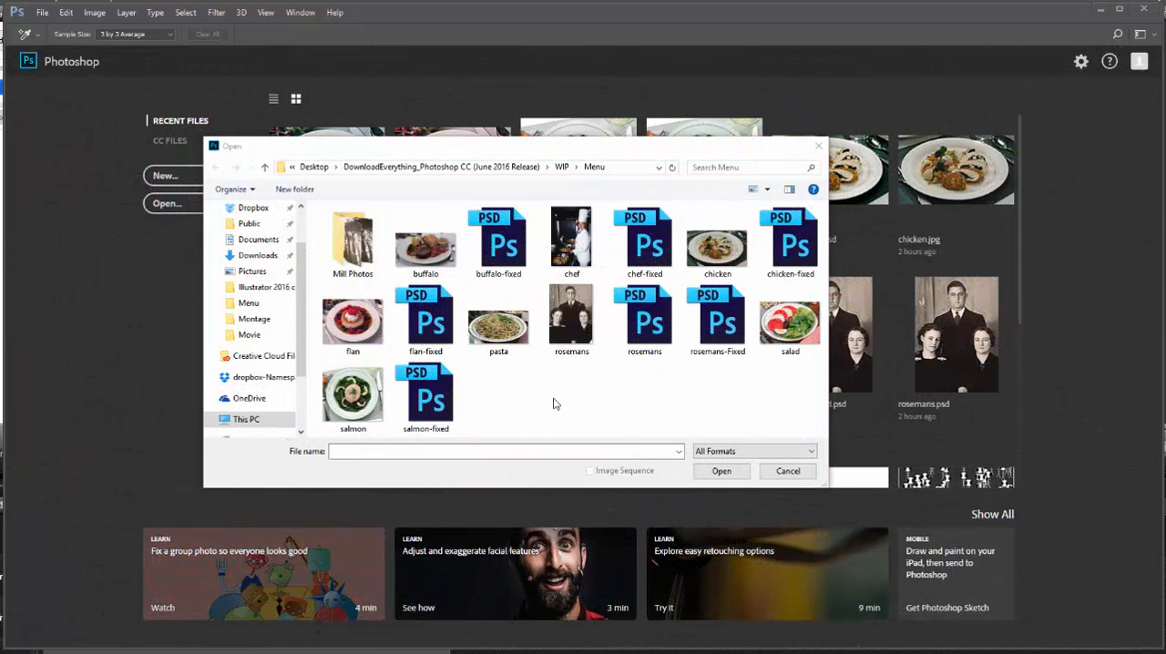
Open the pasta photo from the Menu folder and start a Curves adjustment with clipping display turned on
click(505, 333)
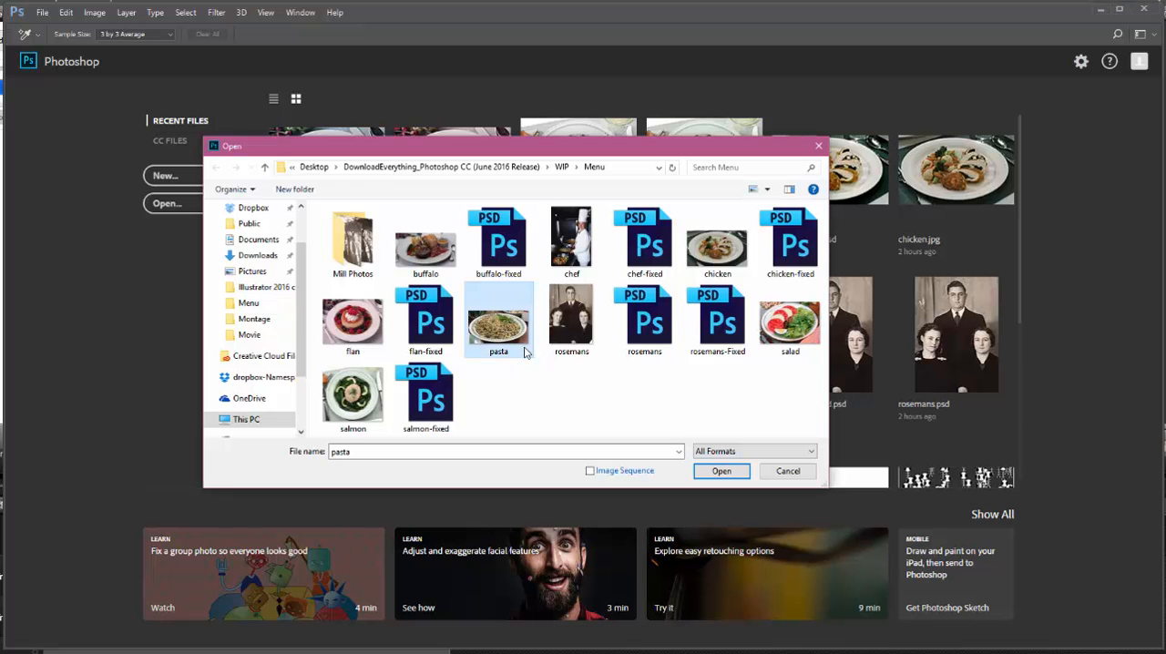
click(721, 471)
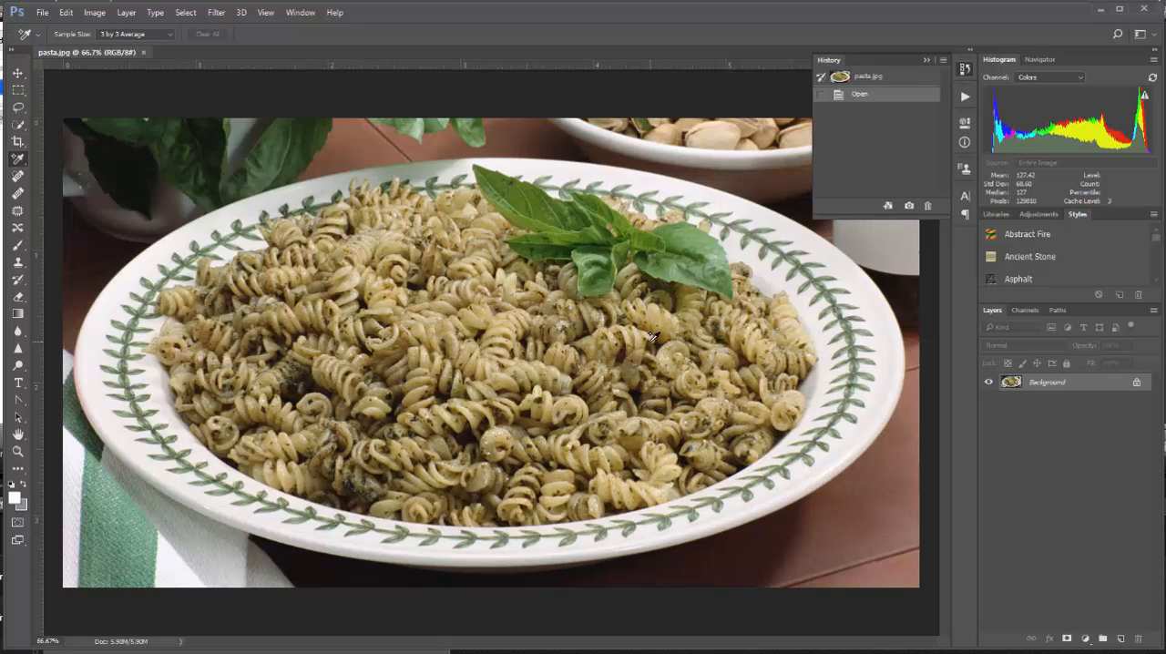
click(93, 13)
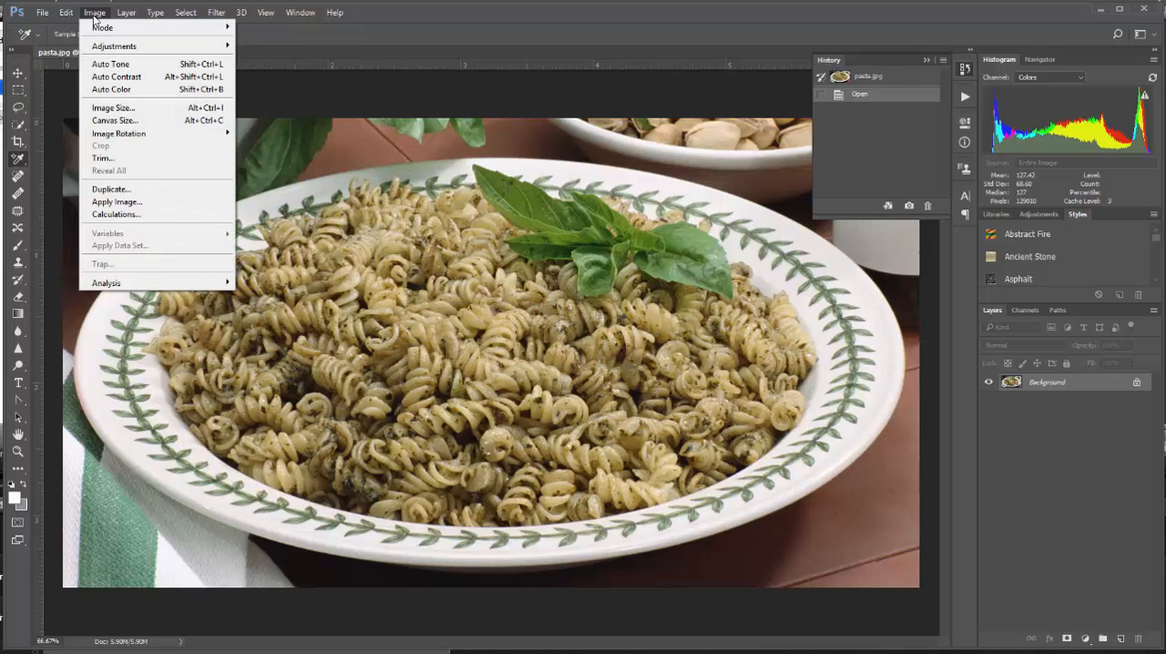
mouse_move(105, 48)
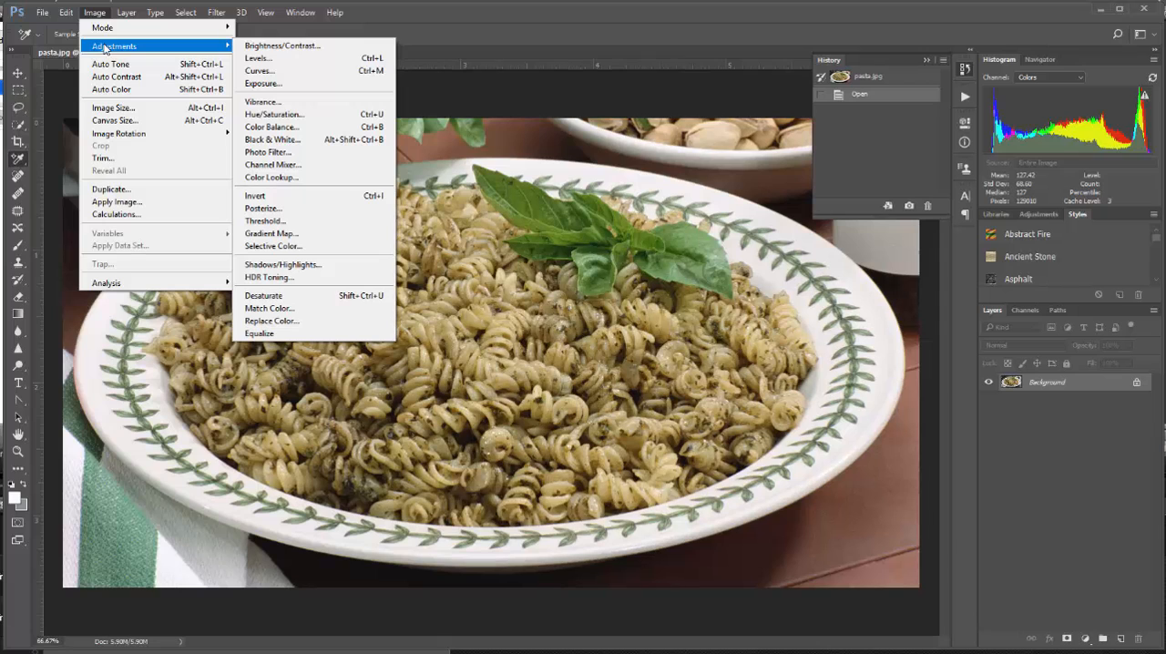
click(260, 70)
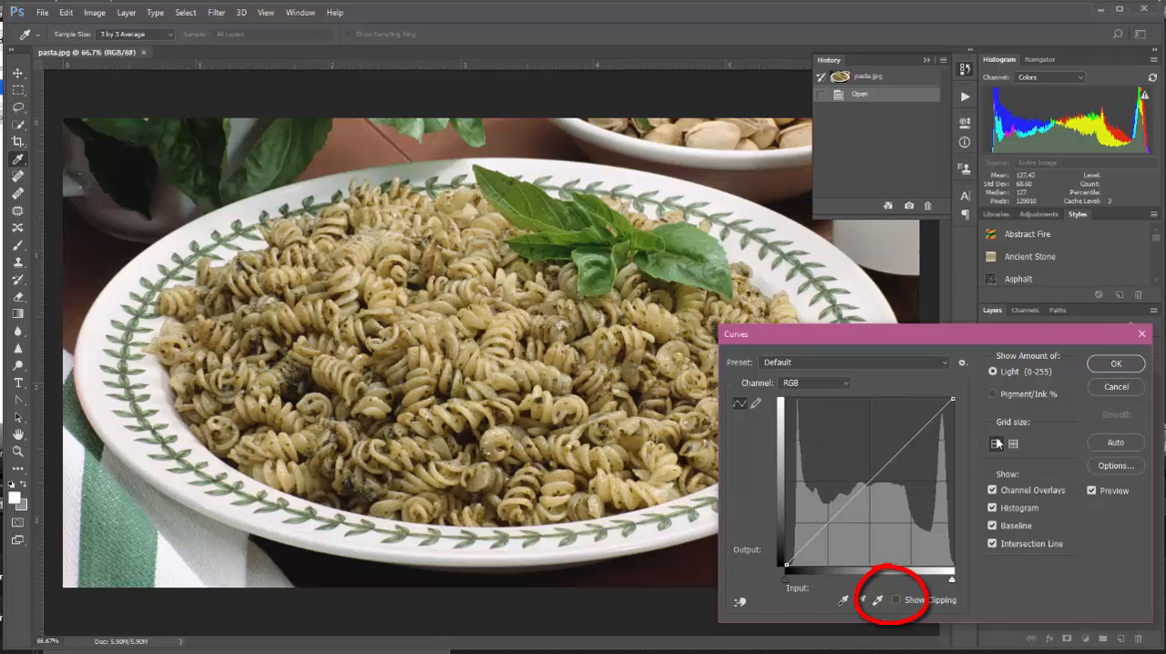
click(896, 599)
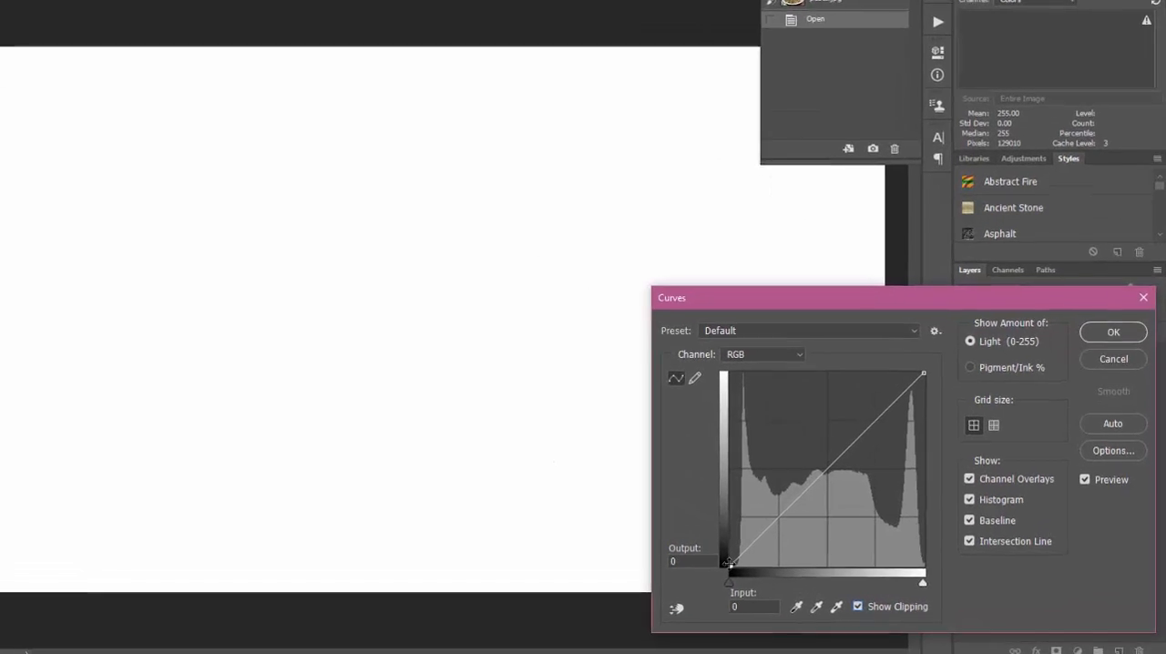
Move the RGB curve's black point to input 14 with output 0
drag(729, 562, 735, 558)
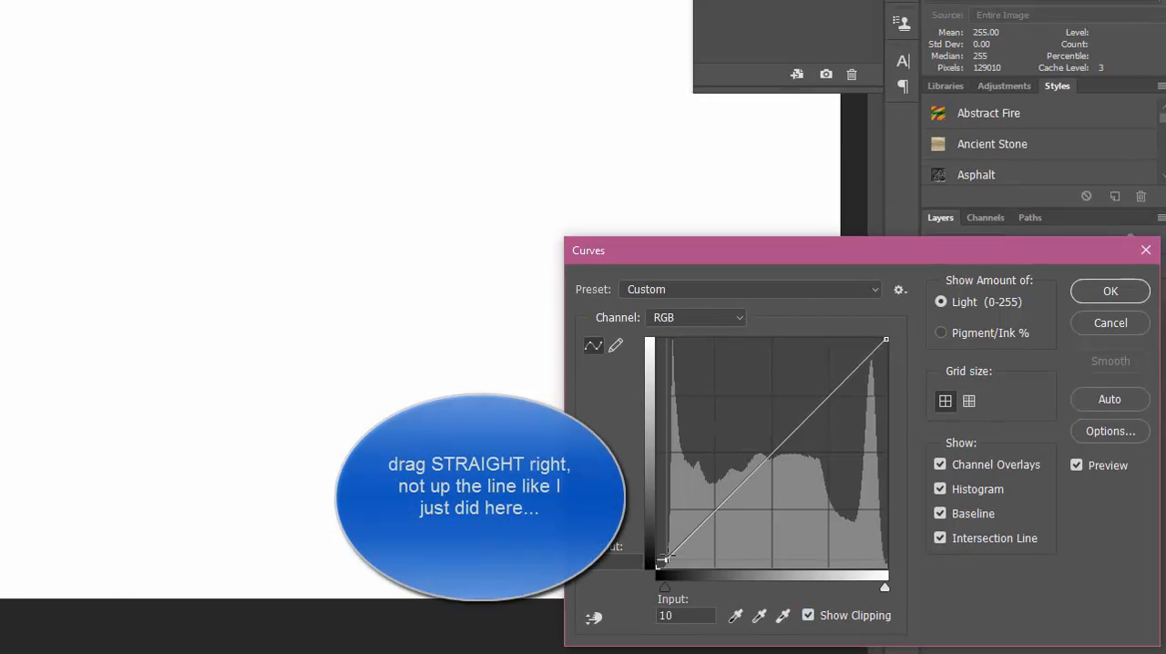
drag(661, 559, 692, 530)
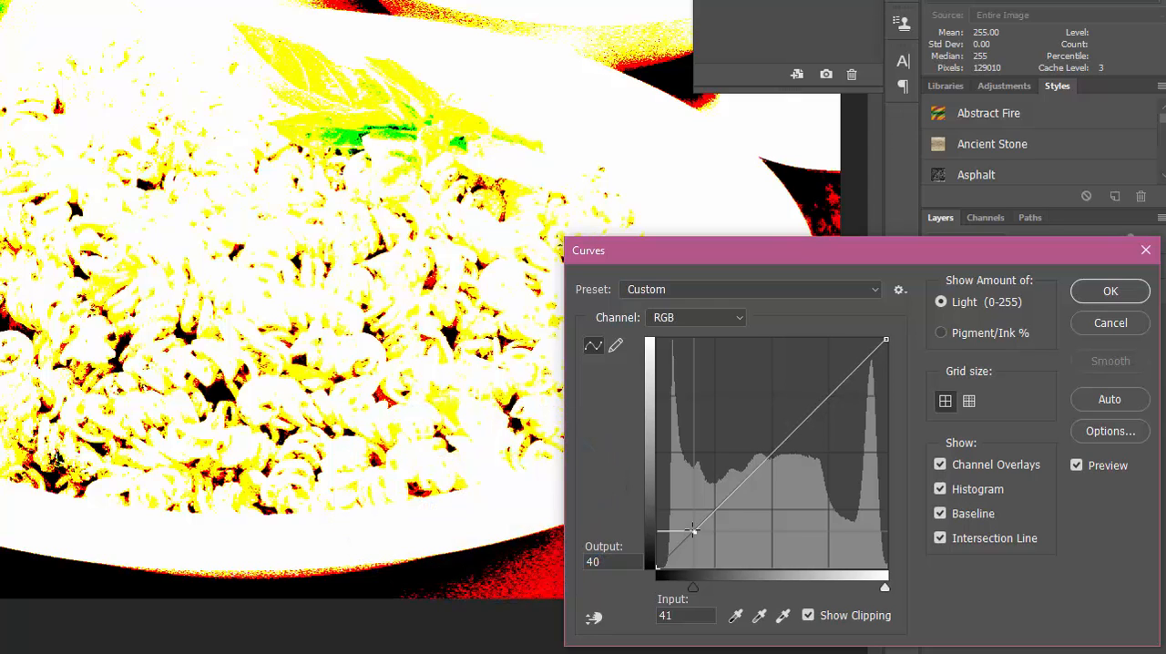
drag(692, 530, 668, 568)
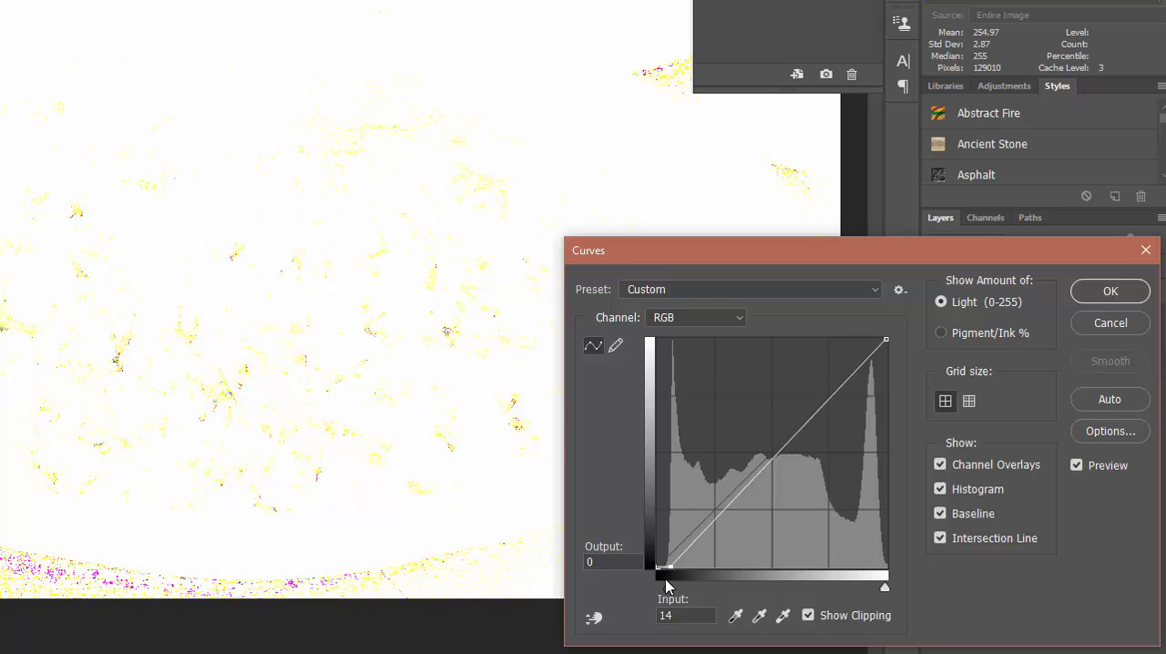
Move the RGB curve's white point to input 251 with output 255 and turn off the clipping display
click(885, 338)
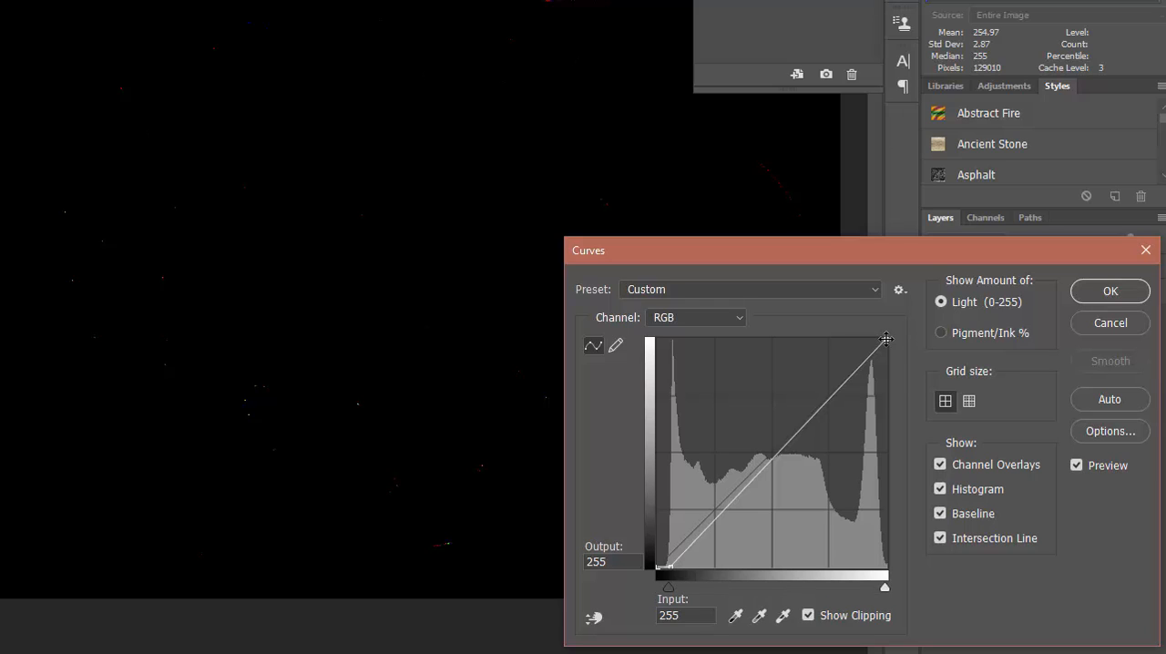
drag(885, 338, 882, 339)
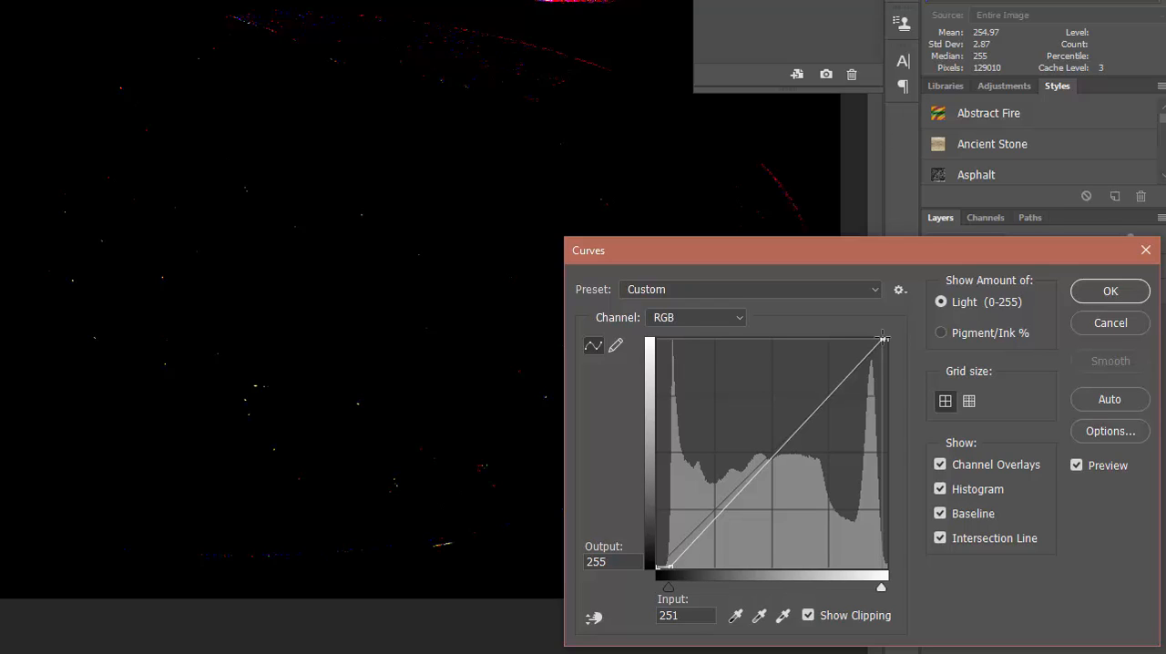
drag(881, 338, 880, 338)
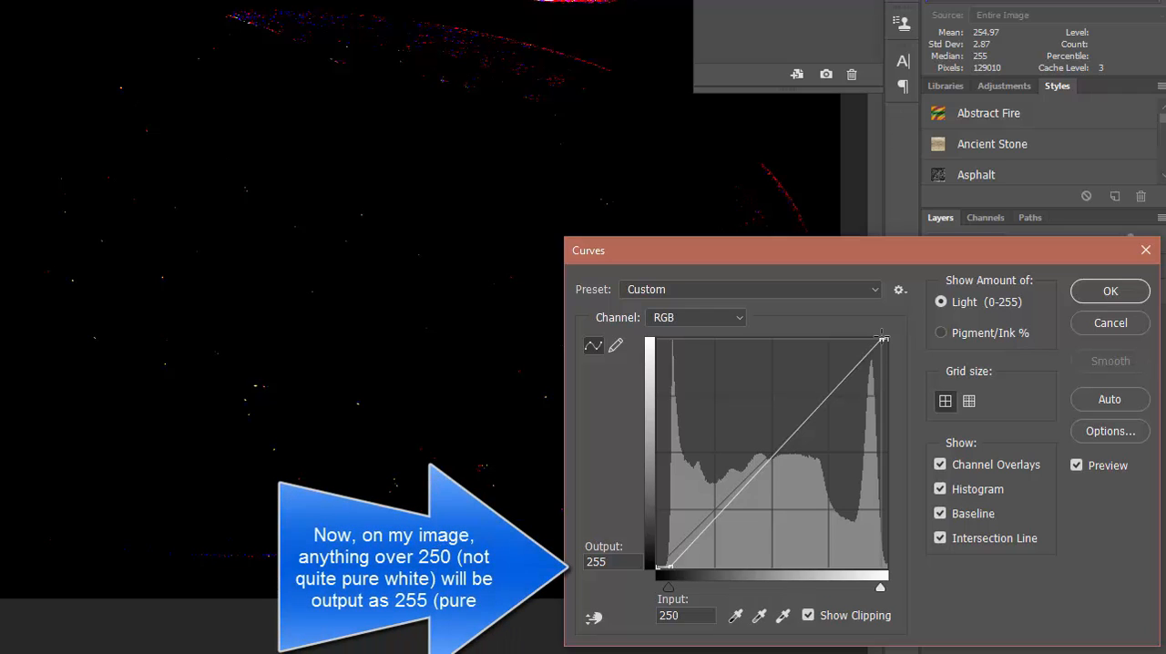
drag(881, 337, 882, 338)
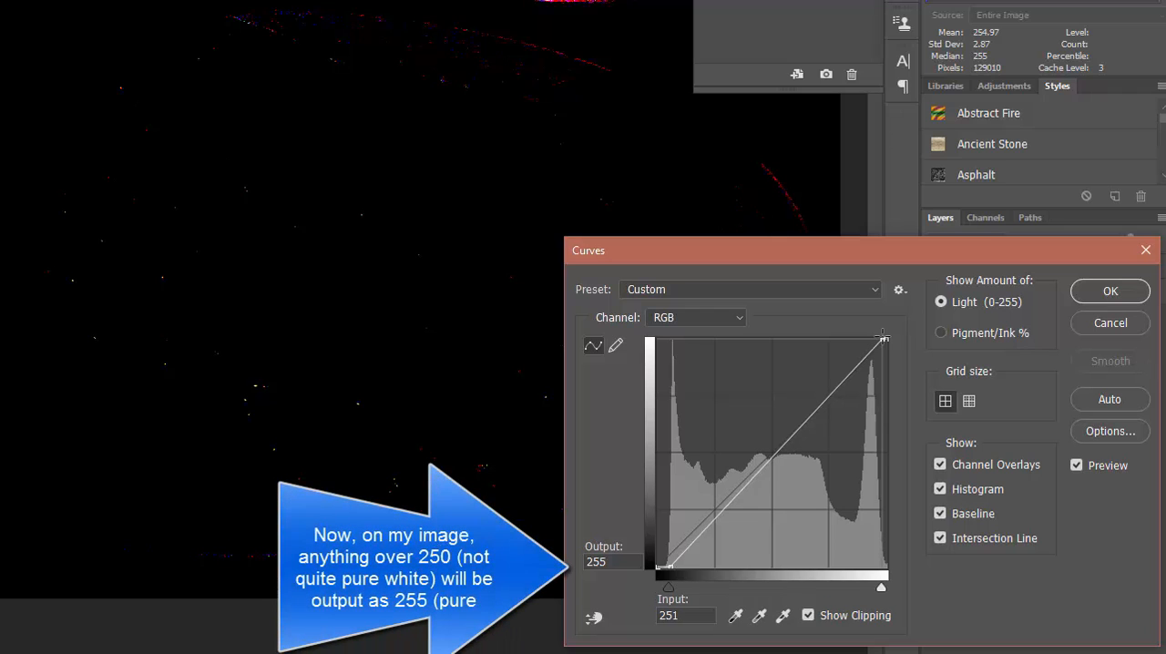
click(807, 615)
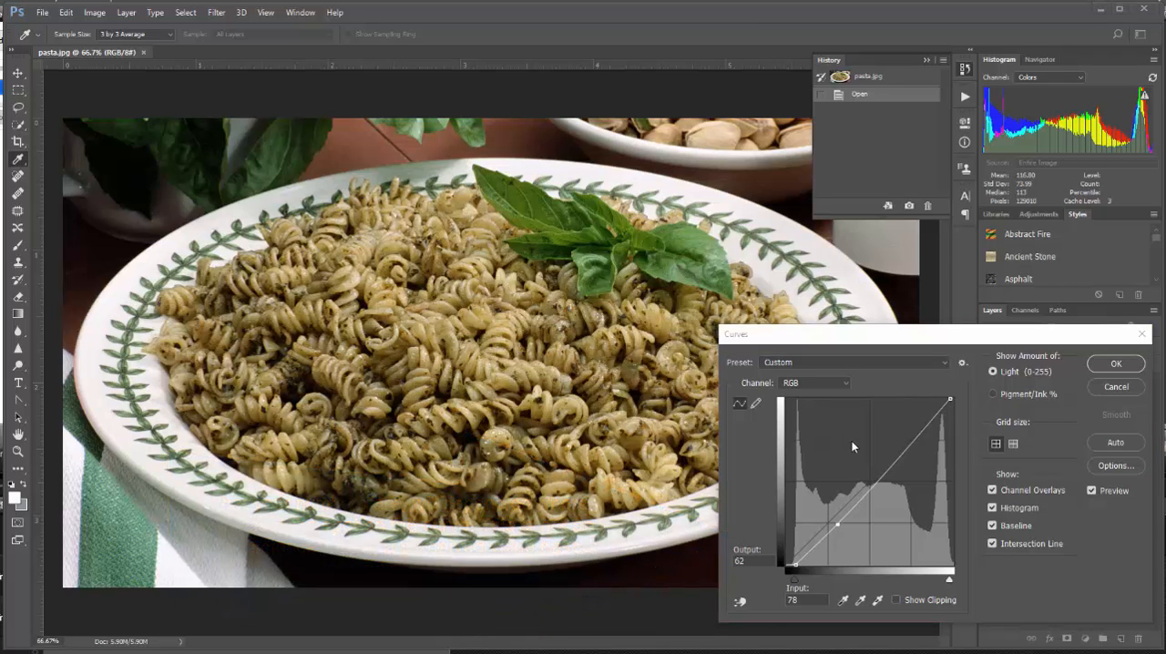
Lighten the pasta photo's light tones with an RGB curve point at input 179, output 191, and apply the adjustment
click(909, 439)
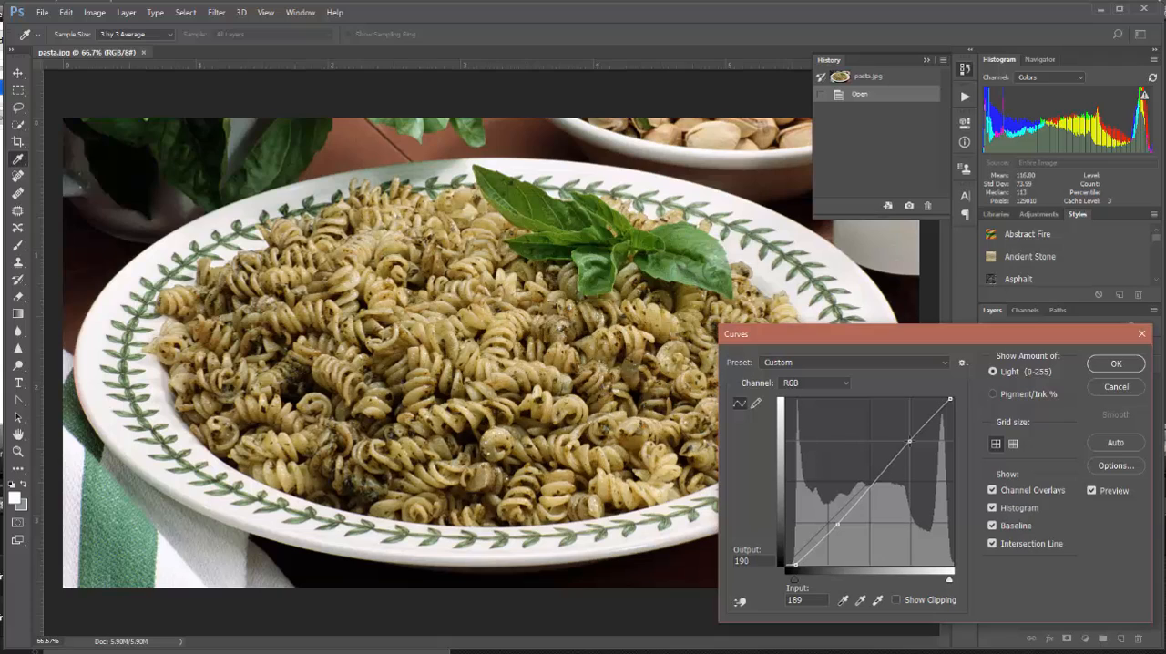
drag(909, 441, 907, 445)
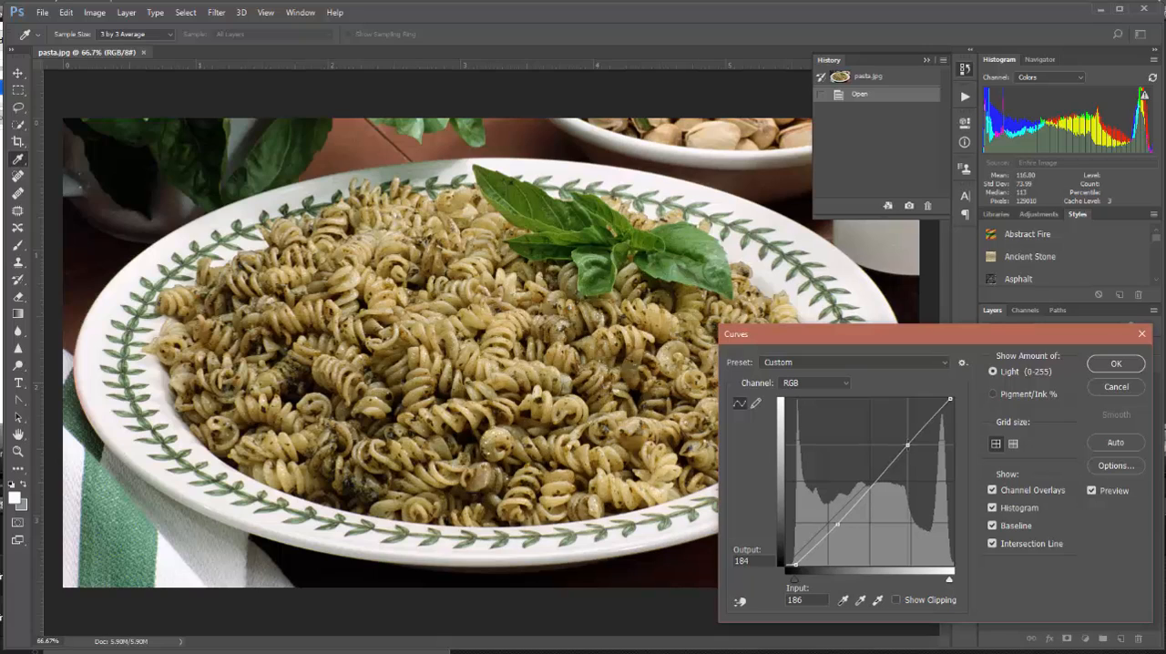
drag(907, 445, 902, 440)
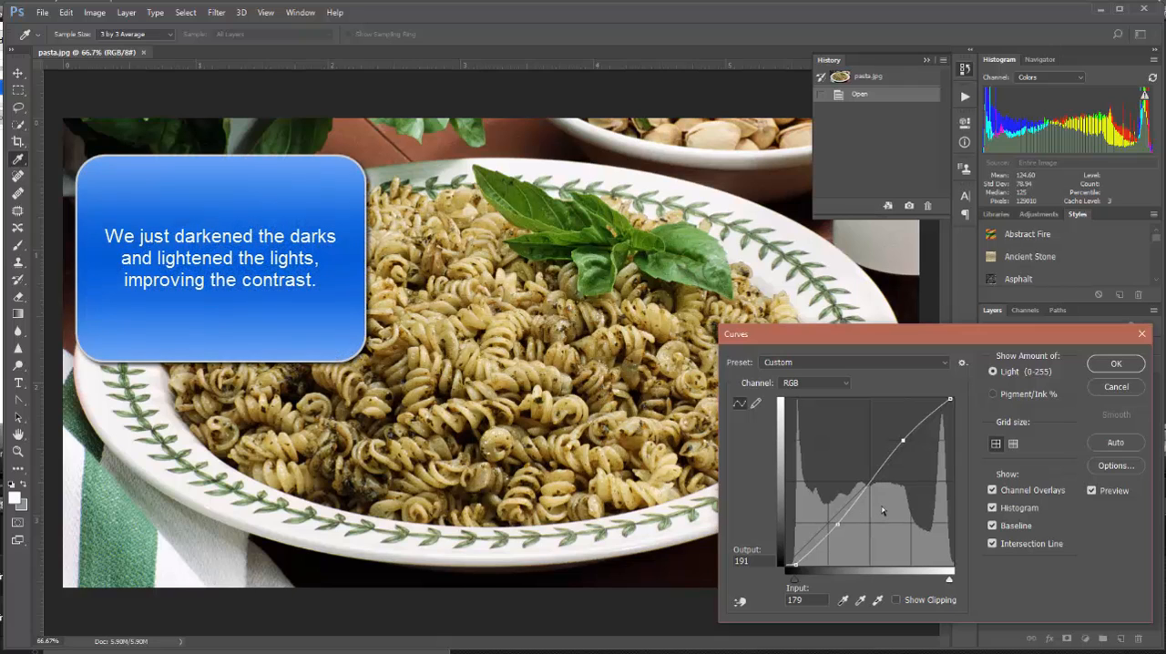
click(1114, 365)
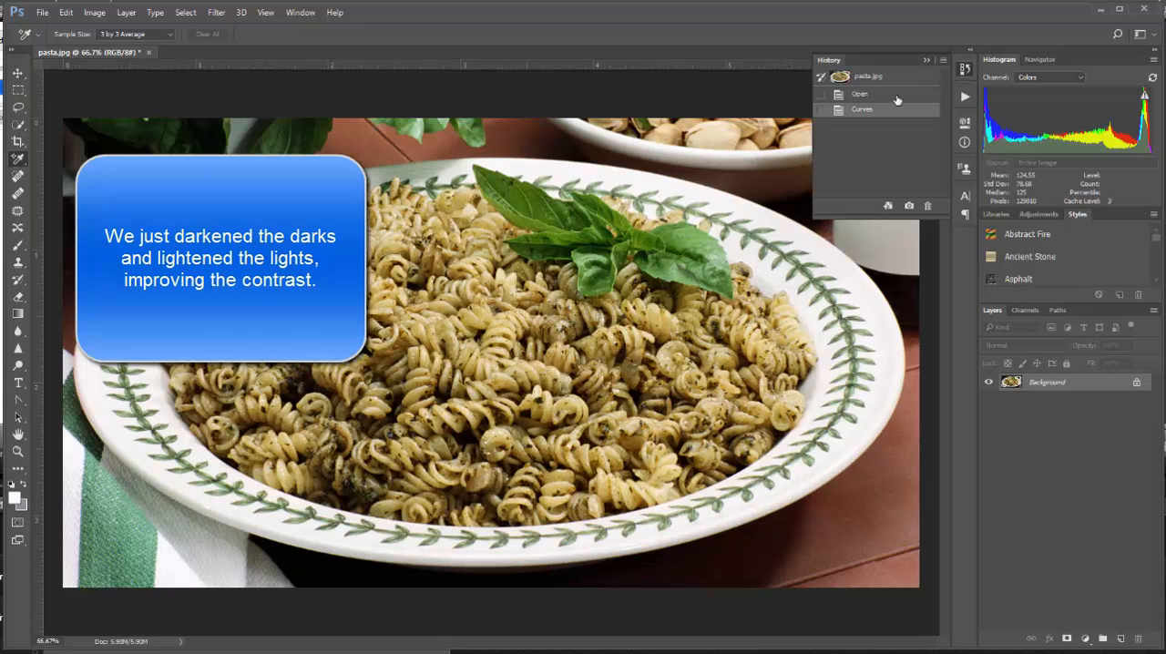
Compare the pasta photo's opened state with its Curves-adjusted state in the history, ending on the adjusted one
click(897, 96)
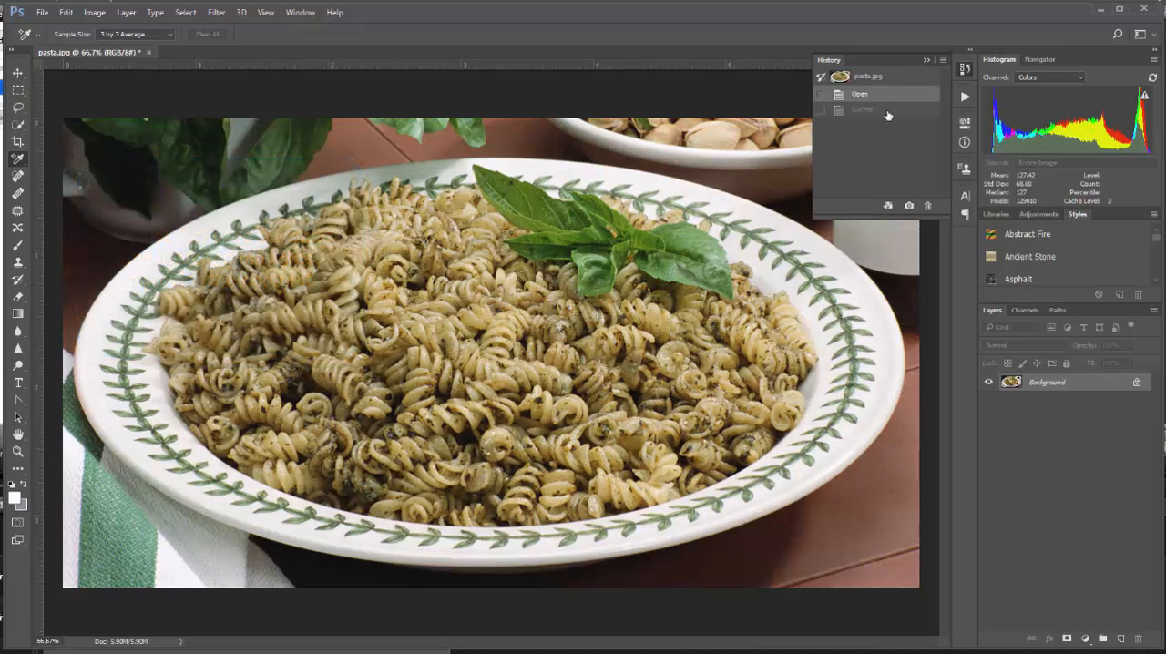
click(888, 111)
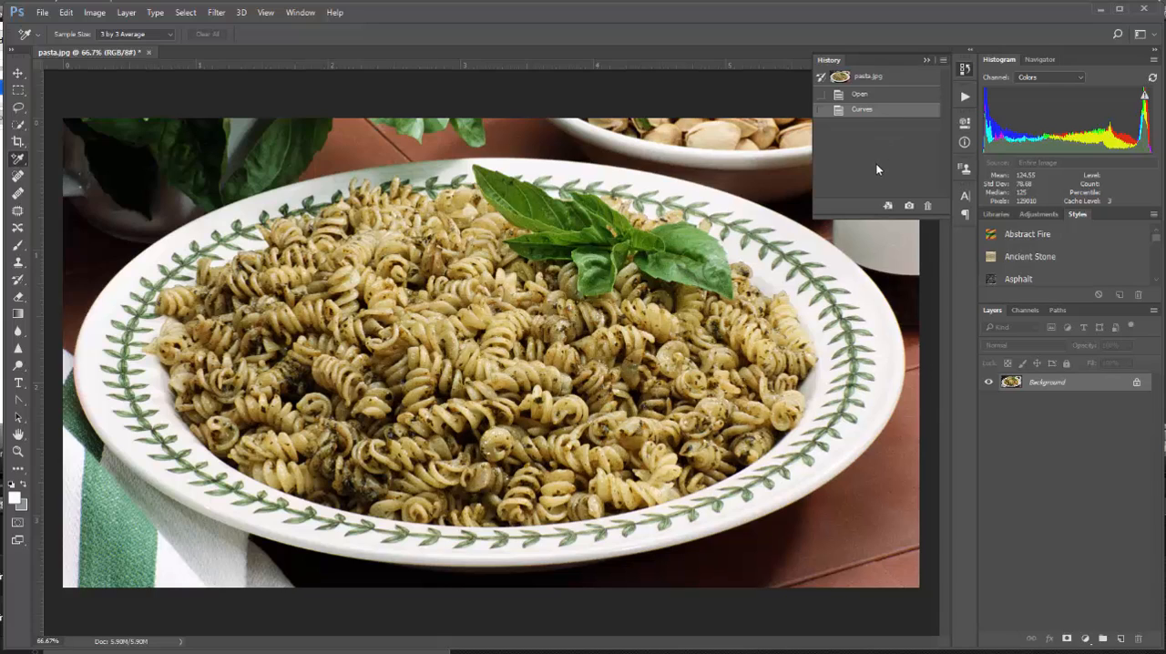